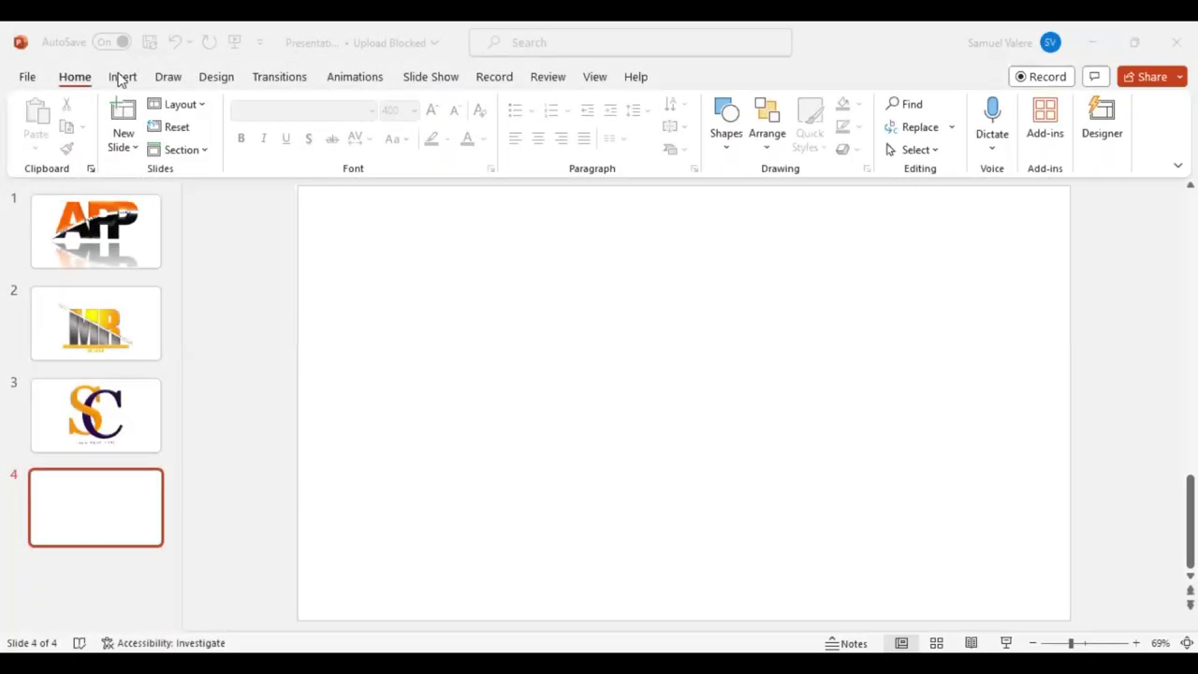
# Step: Pick the Text Box shape from the Insert tab's Shapes gallery on slide 4
pyautogui.click(121, 78)
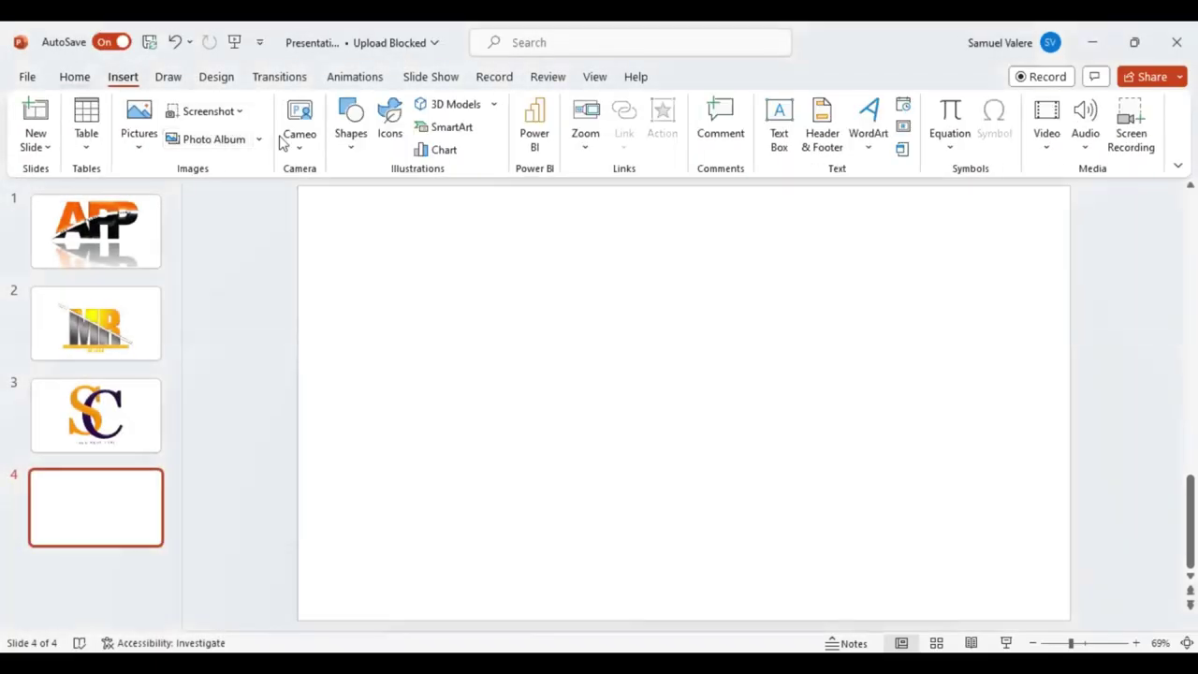
pyautogui.click(133, 78)
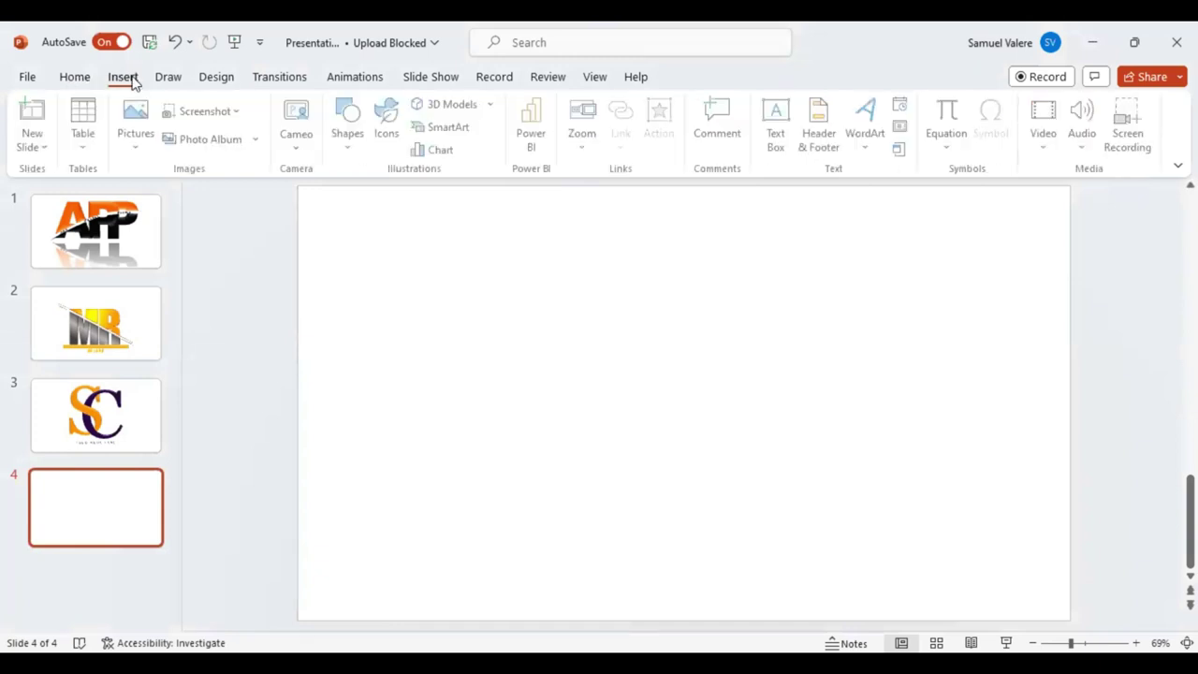
pyautogui.click(345, 148)
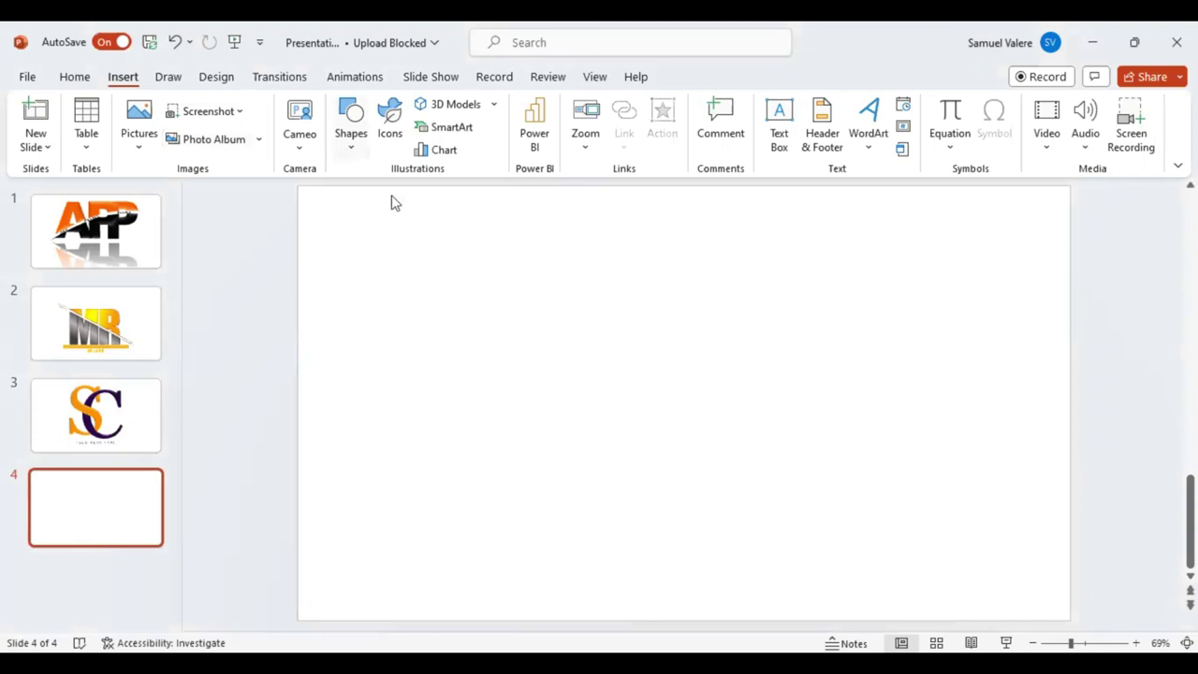
pyautogui.click(395, 196)
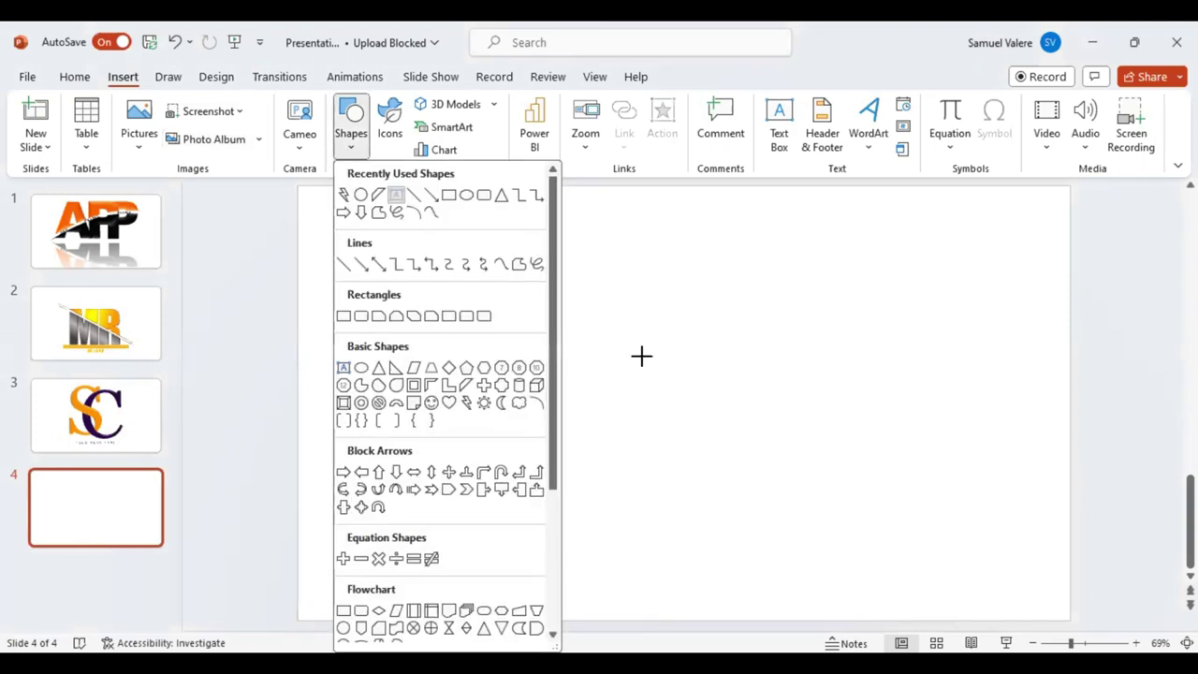
# Step: Add a centred letter J in Arial Black at size 400, then widen its text box
pyautogui.moveTo(641, 356); pyautogui.dragTo(643, 356)
pyautogui.write('J')
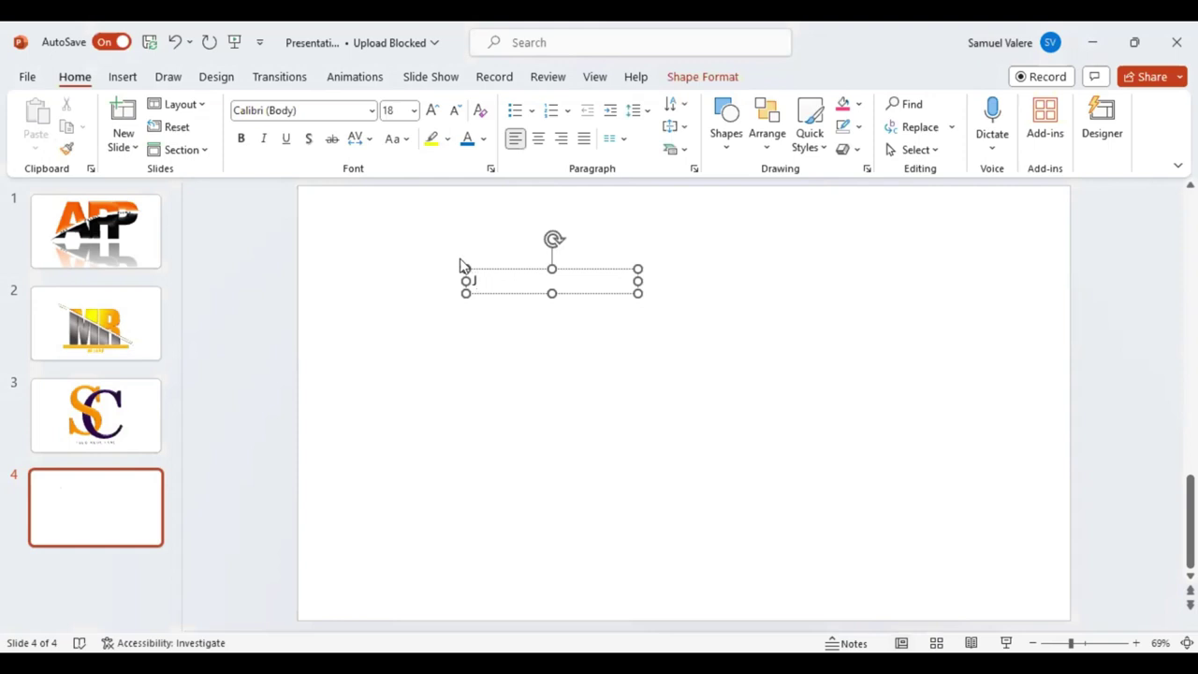
pyautogui.click(539, 142)
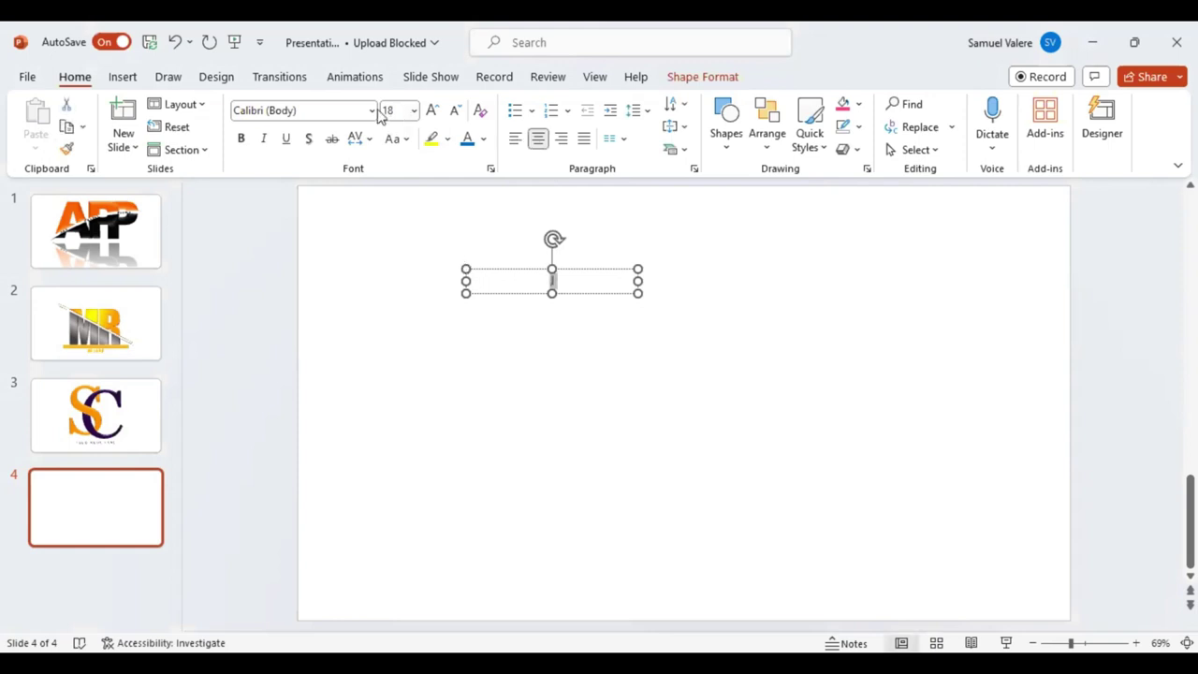
pyautogui.click(393, 111)
pyautogui.write('400')
pyautogui.press('Return')
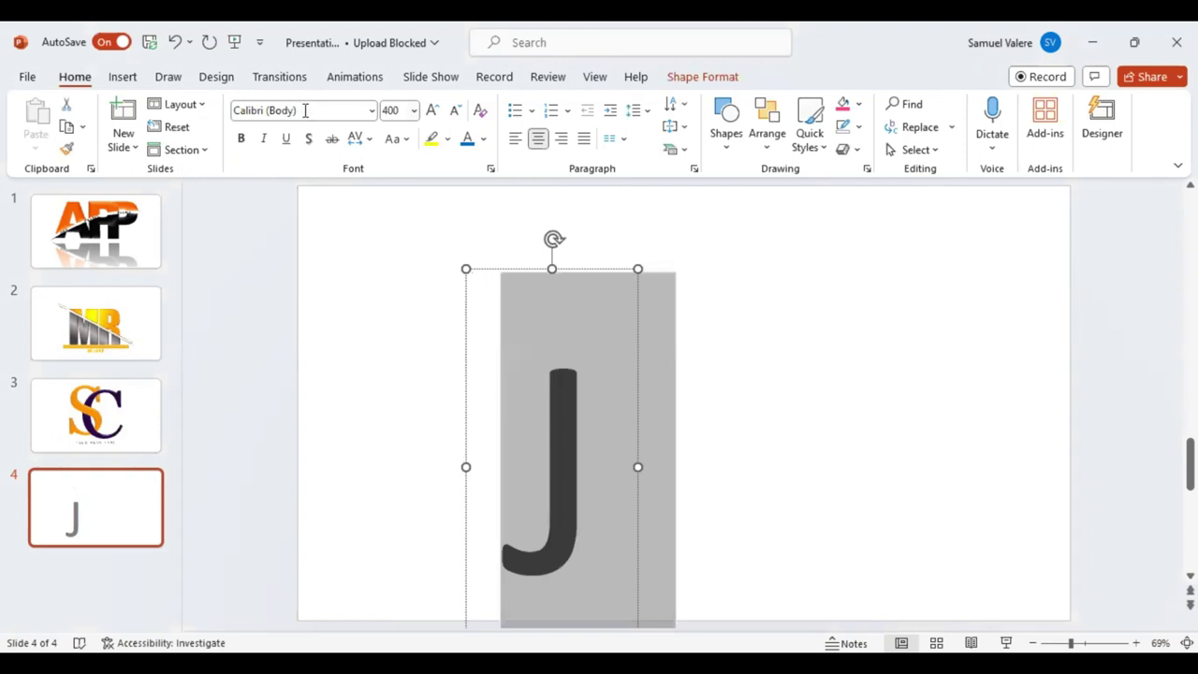
pyautogui.click(304, 109)
pyautogui.write('Arial Black')
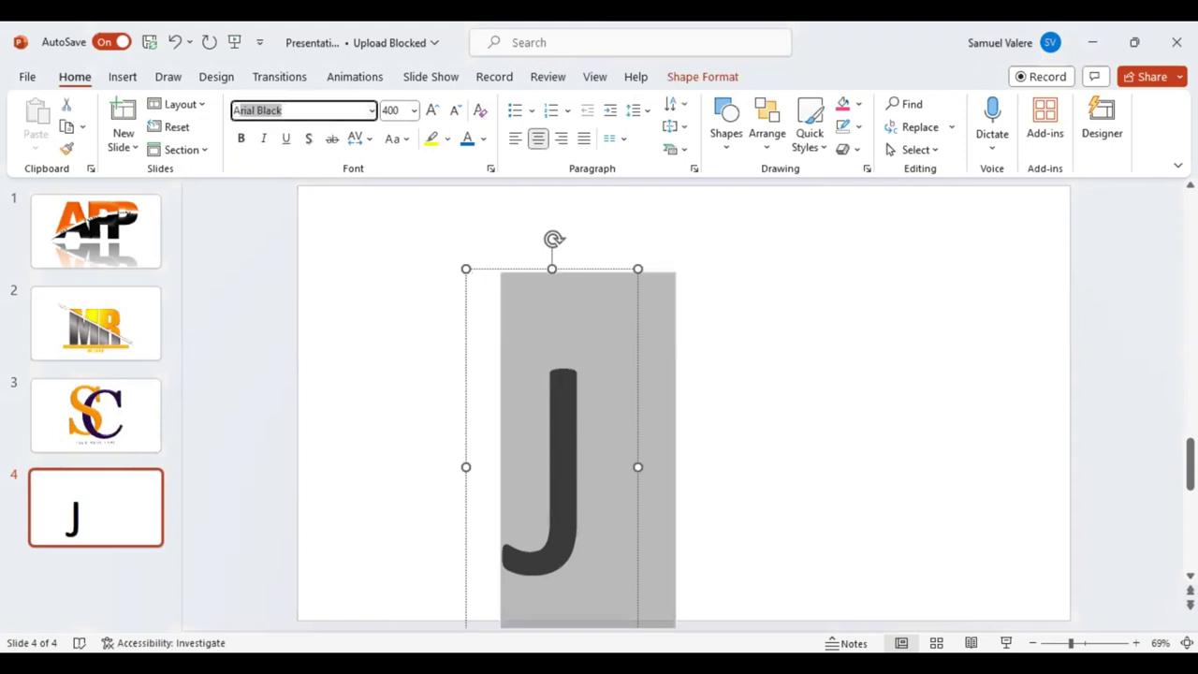
pyautogui.press('Return')
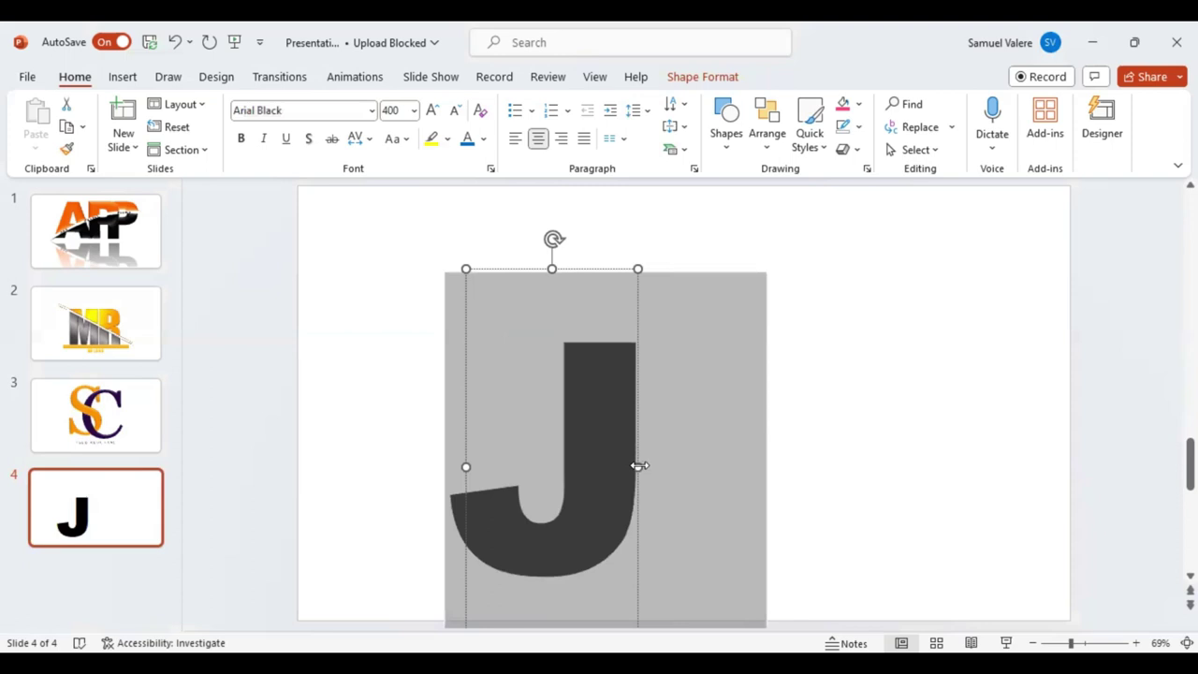
pyautogui.moveTo(639, 465)
pyautogui.mouseDown()
pyautogui.moveTo(712, 465)
pyautogui.moveTo(688, 411)
pyautogui.mouseUp()
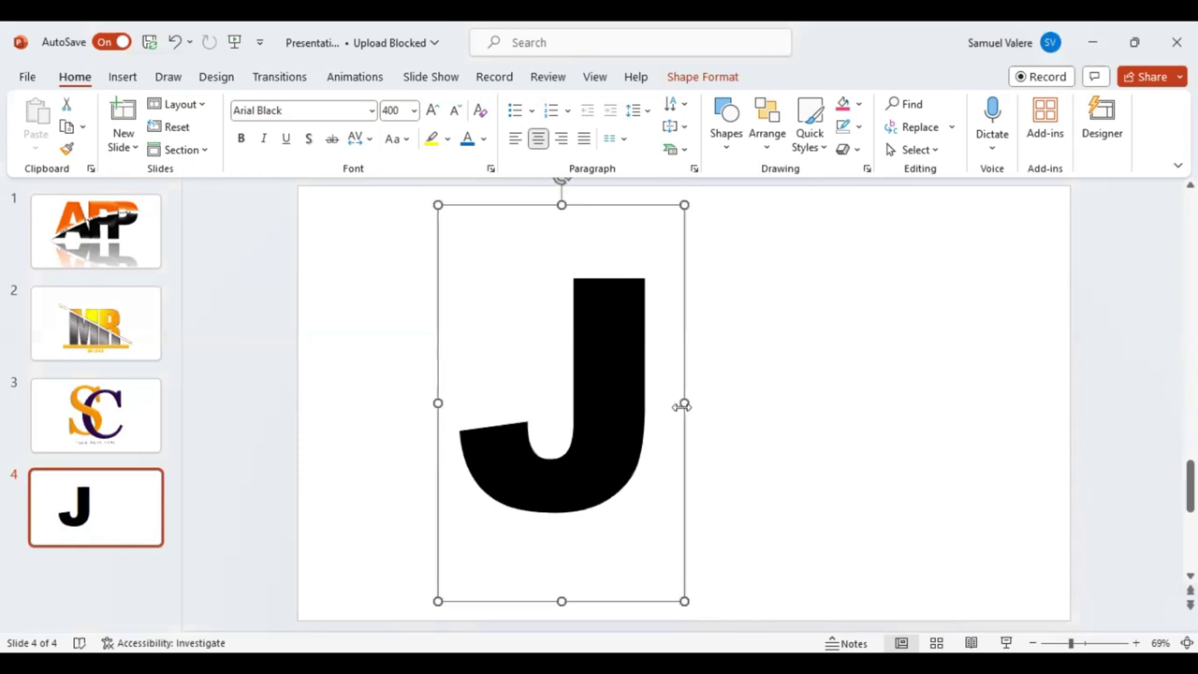
# Step: Copy the J text box beside itself, change the copy to B, and select the B
pyautogui.moveTo(679, 412); pyautogui.dragTo(785, 350)
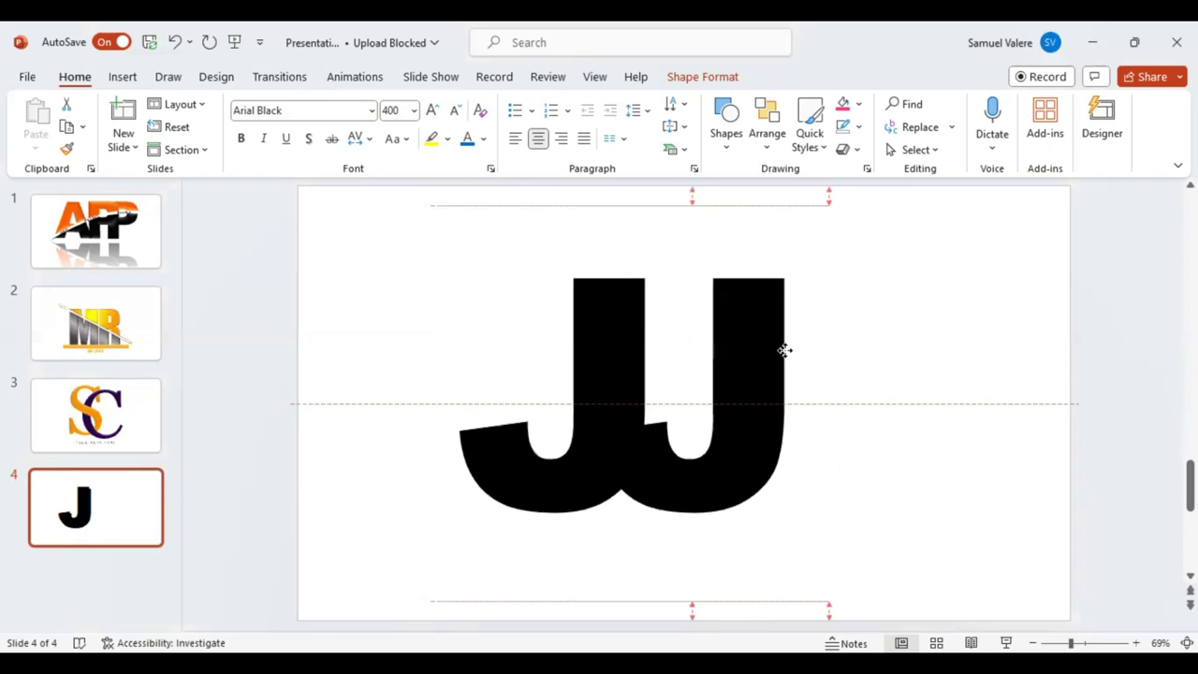
pyautogui.moveTo(784, 350); pyautogui.dragTo(794, 350)
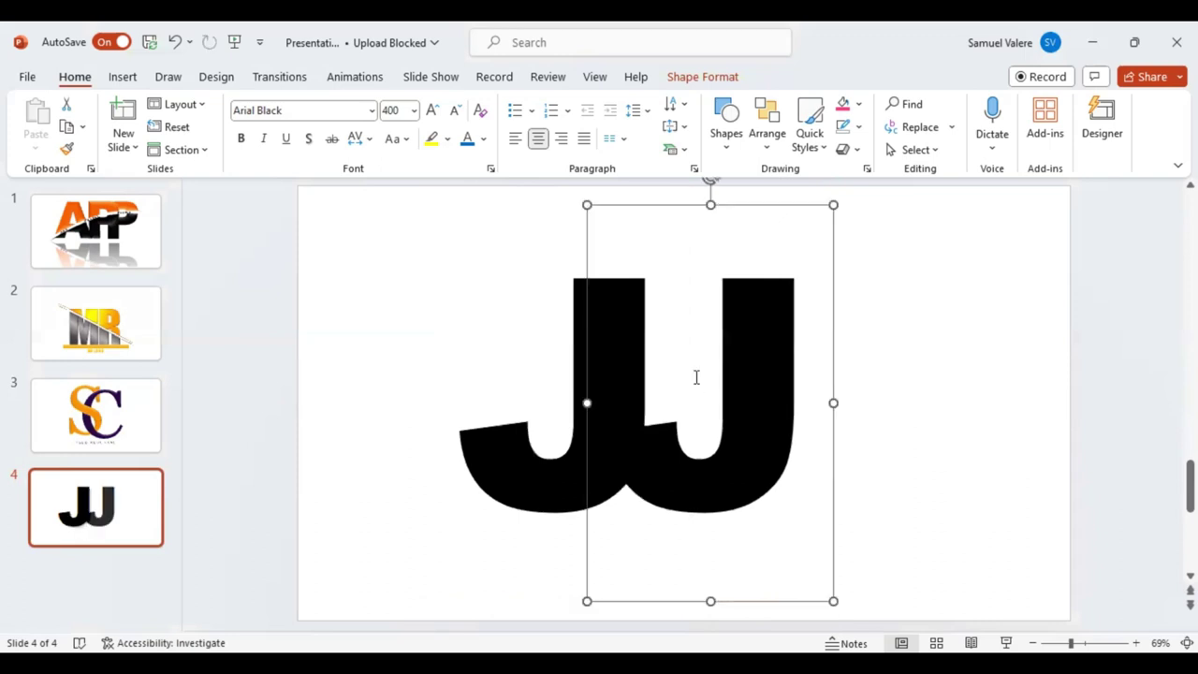
pyautogui.write('B')
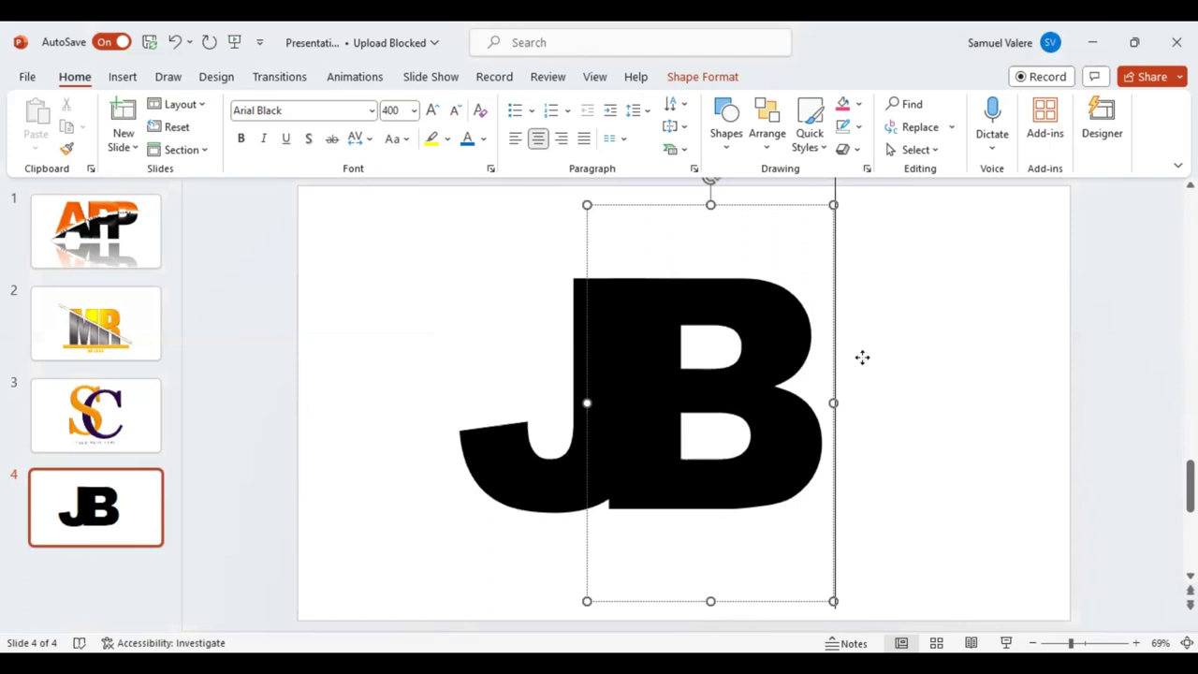
pyautogui.doubleClick(734, 349)
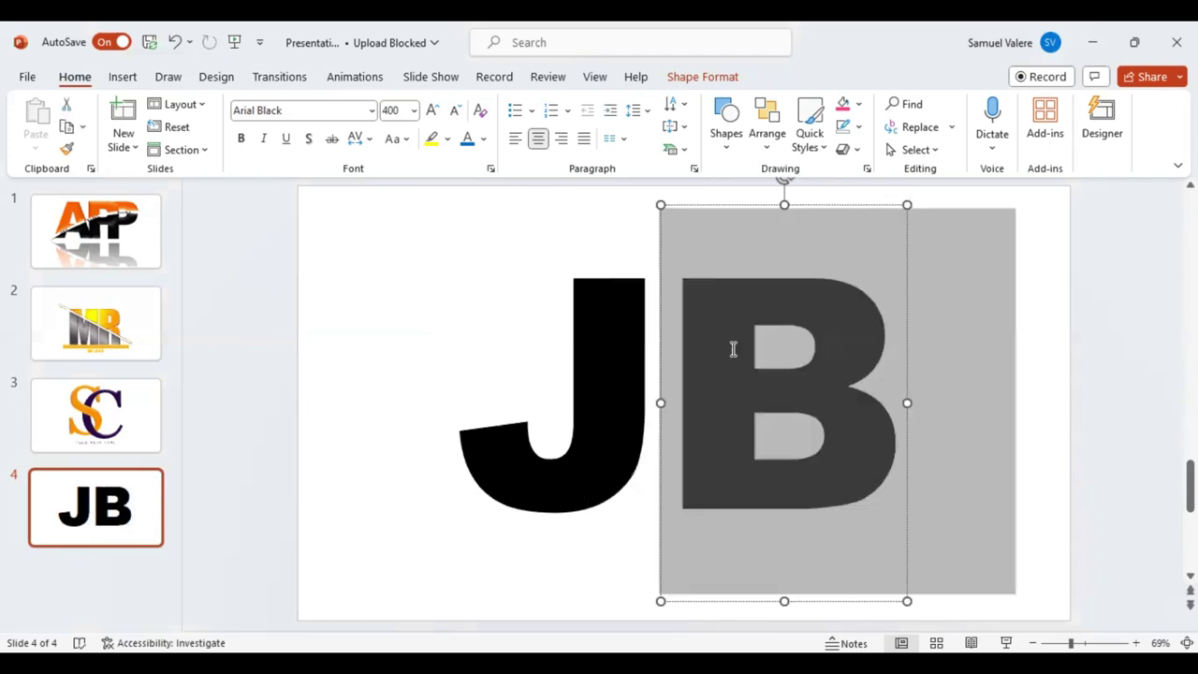
# Step: Fill the B's text with the recent pink colour
pyautogui.click(692, 79)
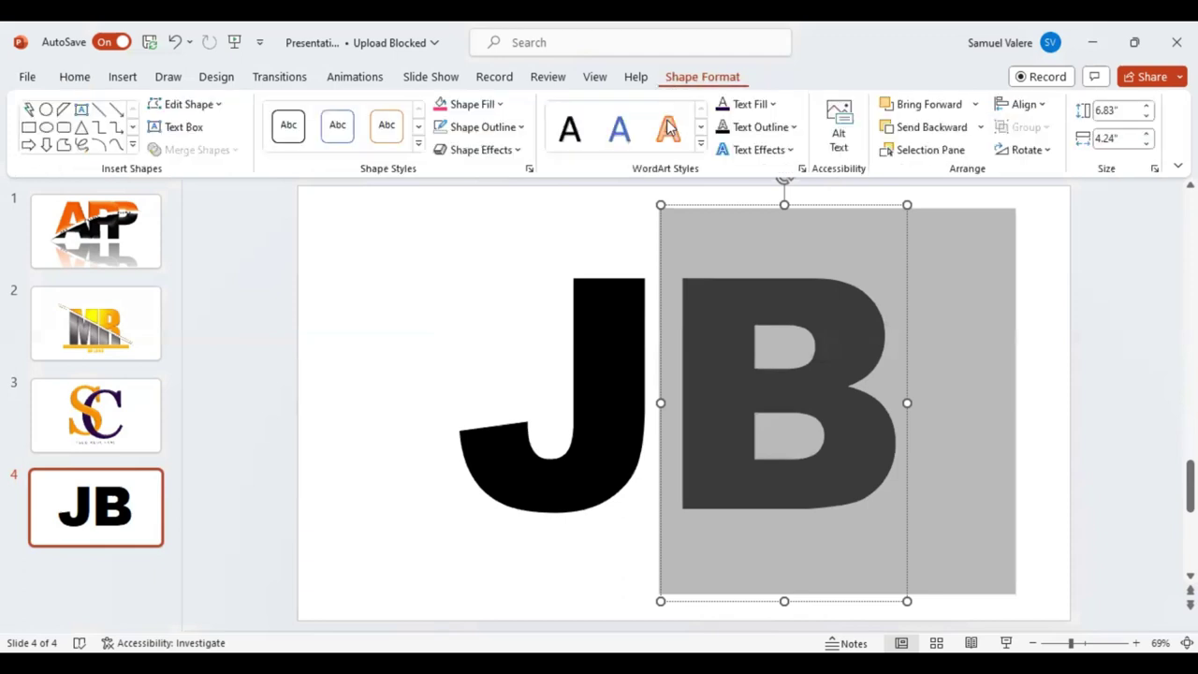
pyautogui.click(775, 105)
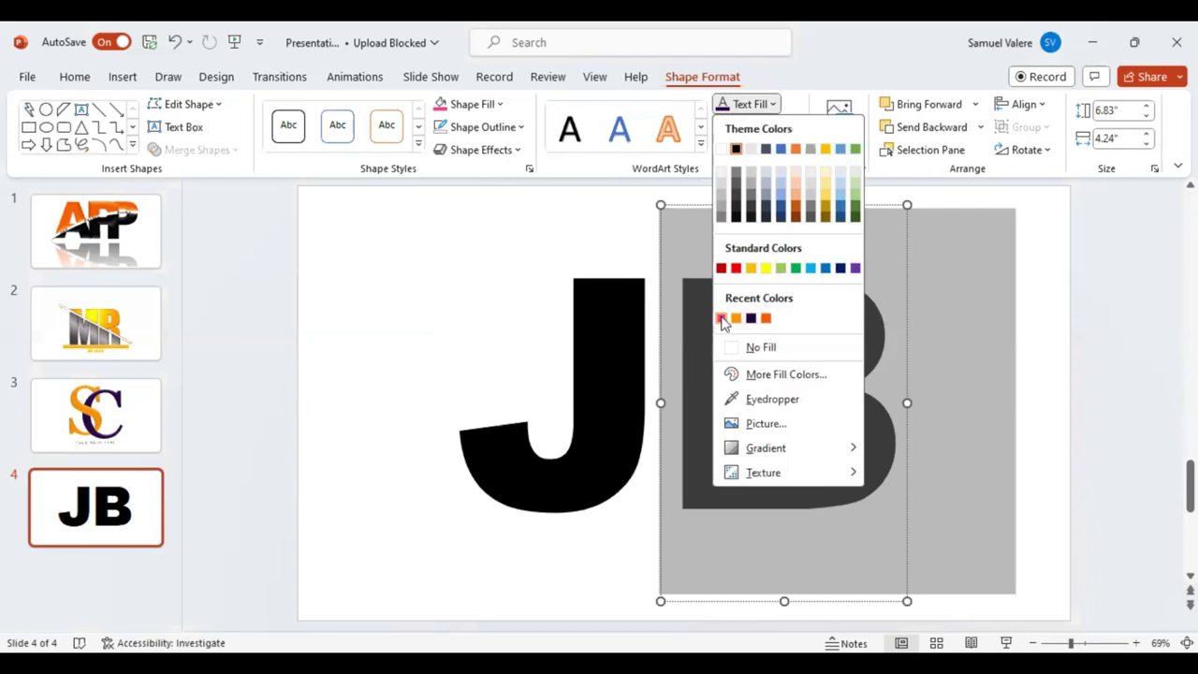
pyautogui.click(865, 367)
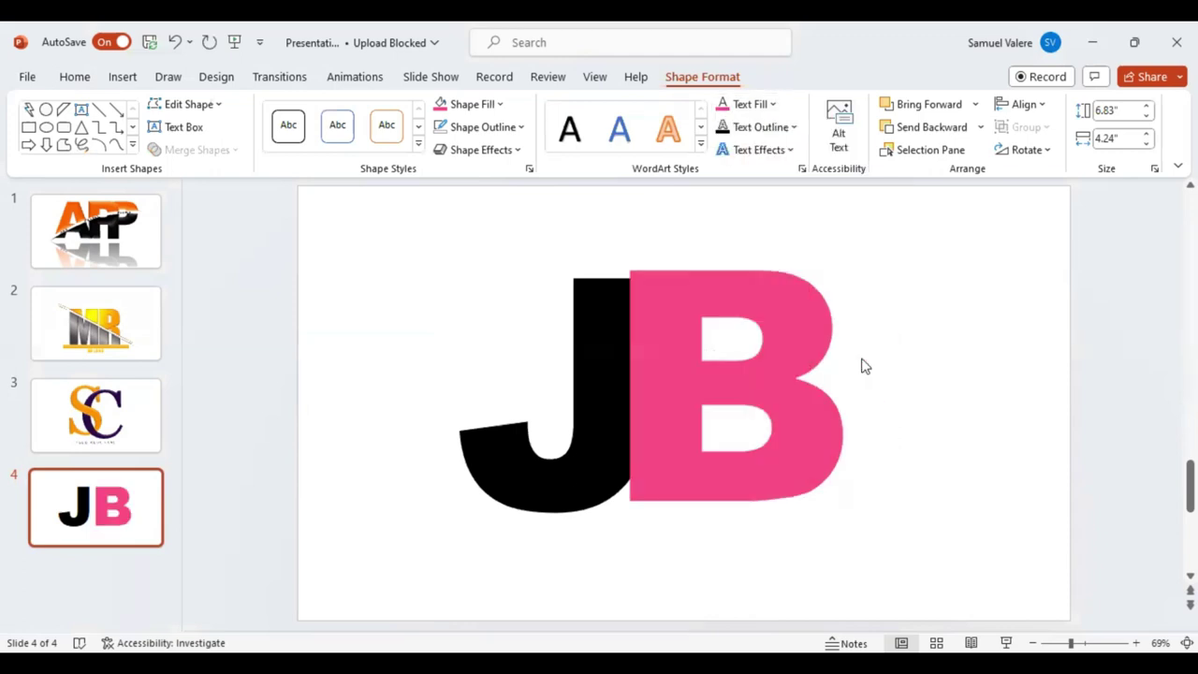
# Step: Nudge the pink B up and left twice so it overlaps the J
pyautogui.press('Up')
pyautogui.press('Up')
pyautogui.press('Left')
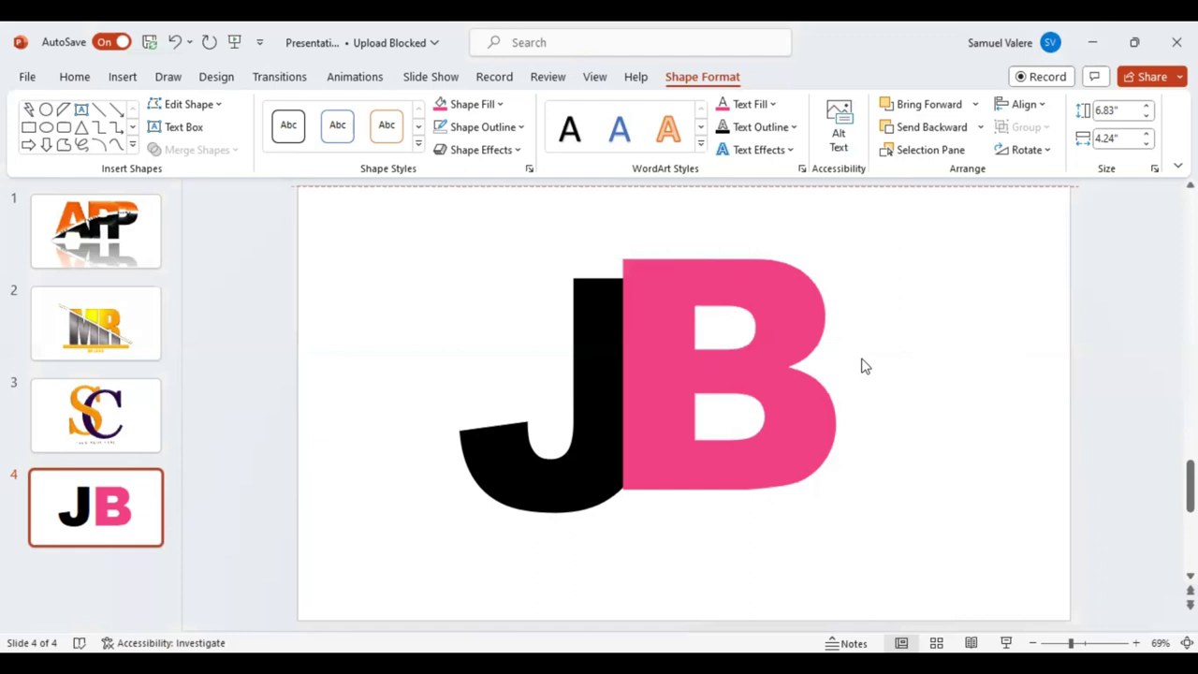
pyautogui.press('Up')
pyautogui.press('Up')
pyautogui.press('Left')
pyautogui.press('Left')
pyautogui.click(796, 316)
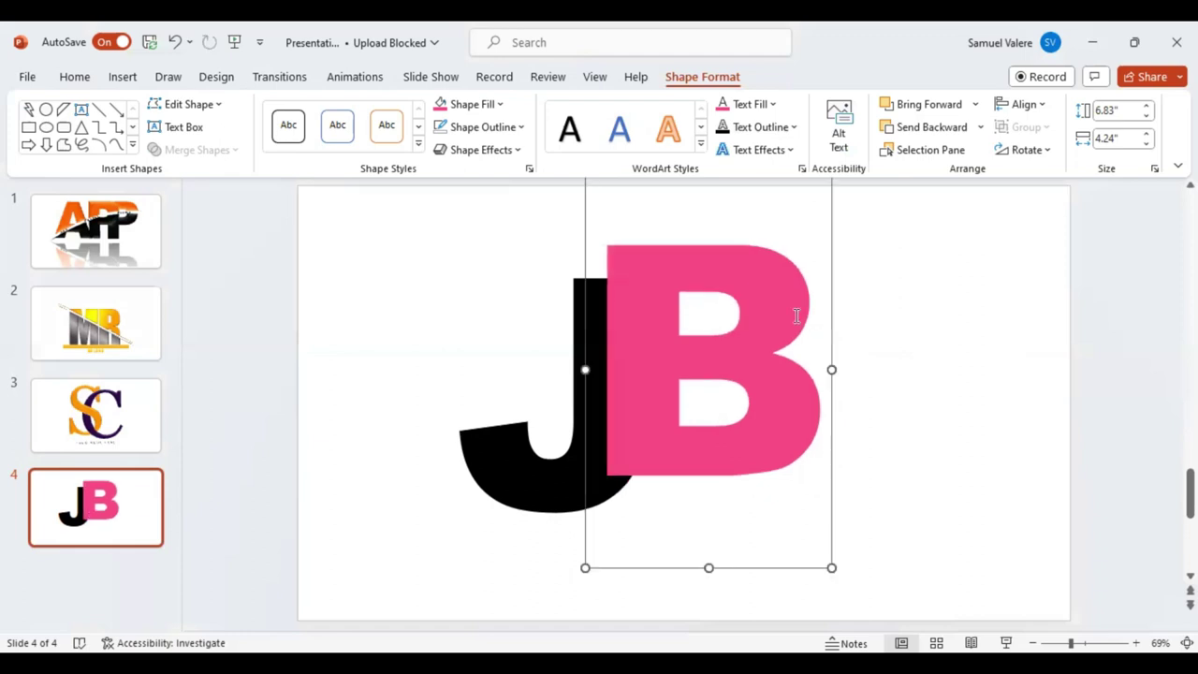
# Step: Send the B behind the J, nudge it down, and move the J right and down over it
pyautogui.hotkey('ctrl', '[')
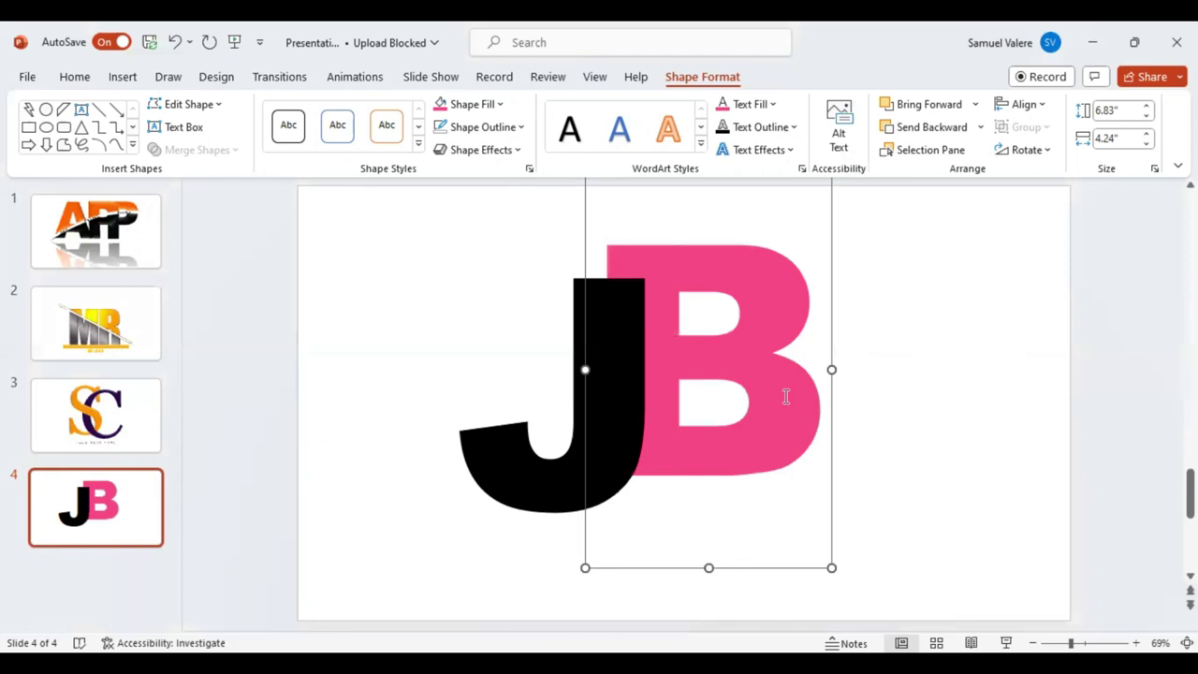
pyautogui.press('Down')
pyautogui.press('Down')
pyautogui.press('Down')
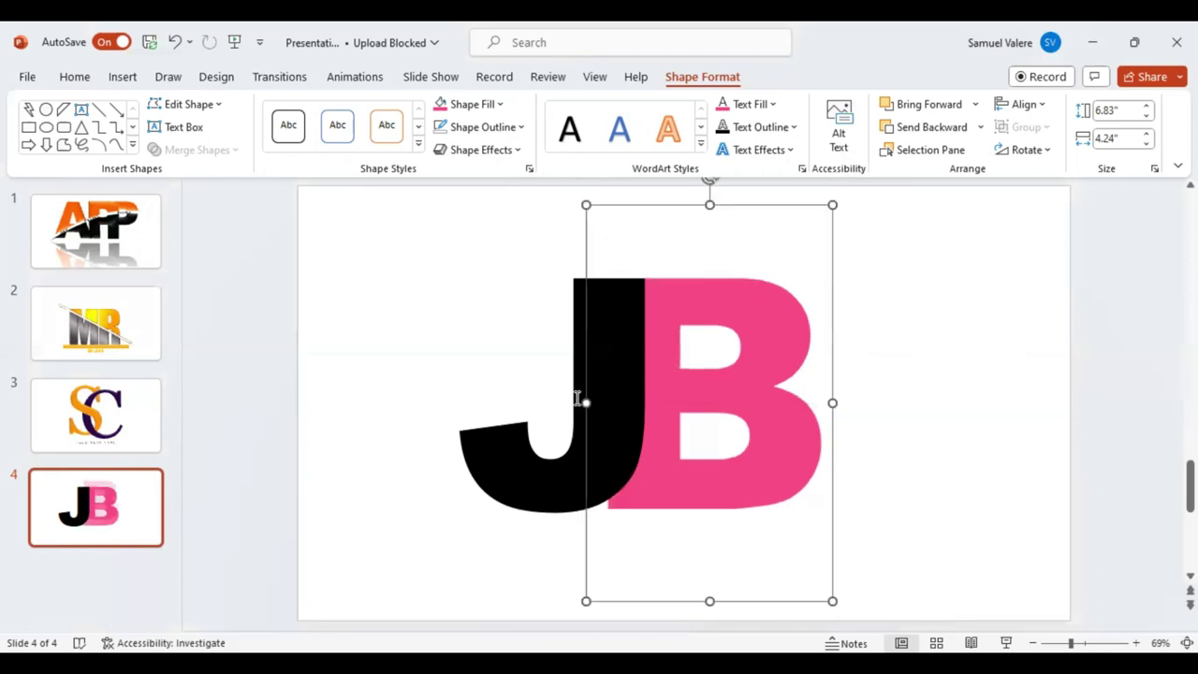
pyautogui.click(682, 334)
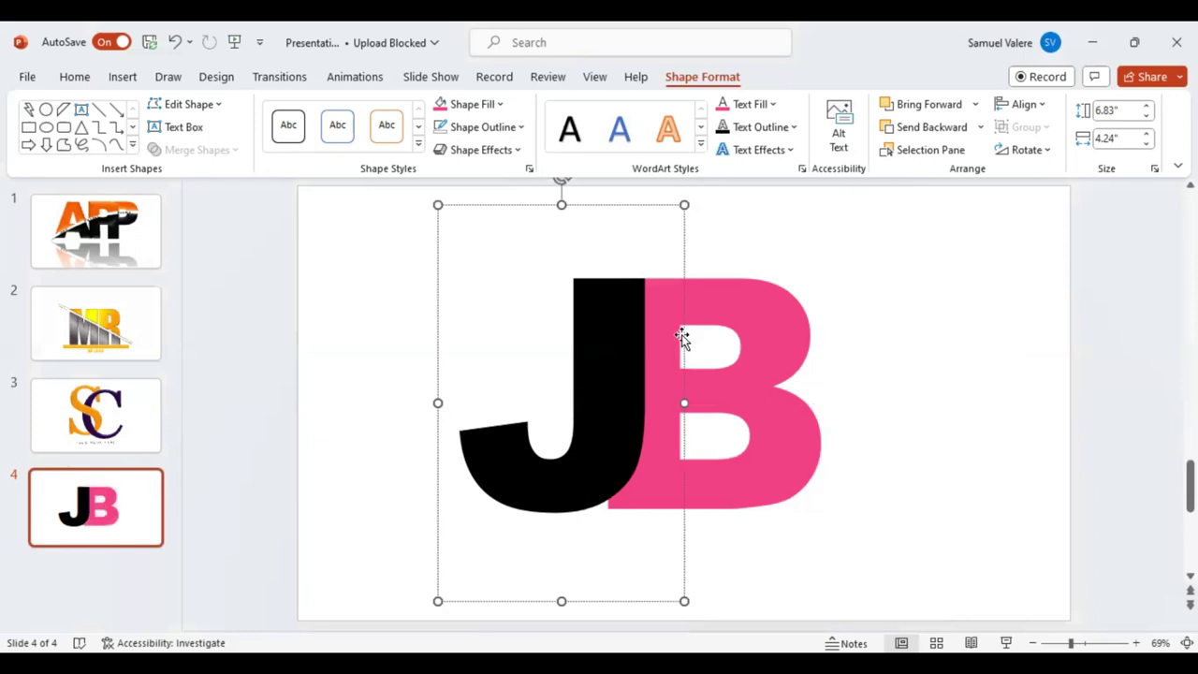
pyautogui.moveTo(696, 375); pyautogui.dragTo(722, 383)
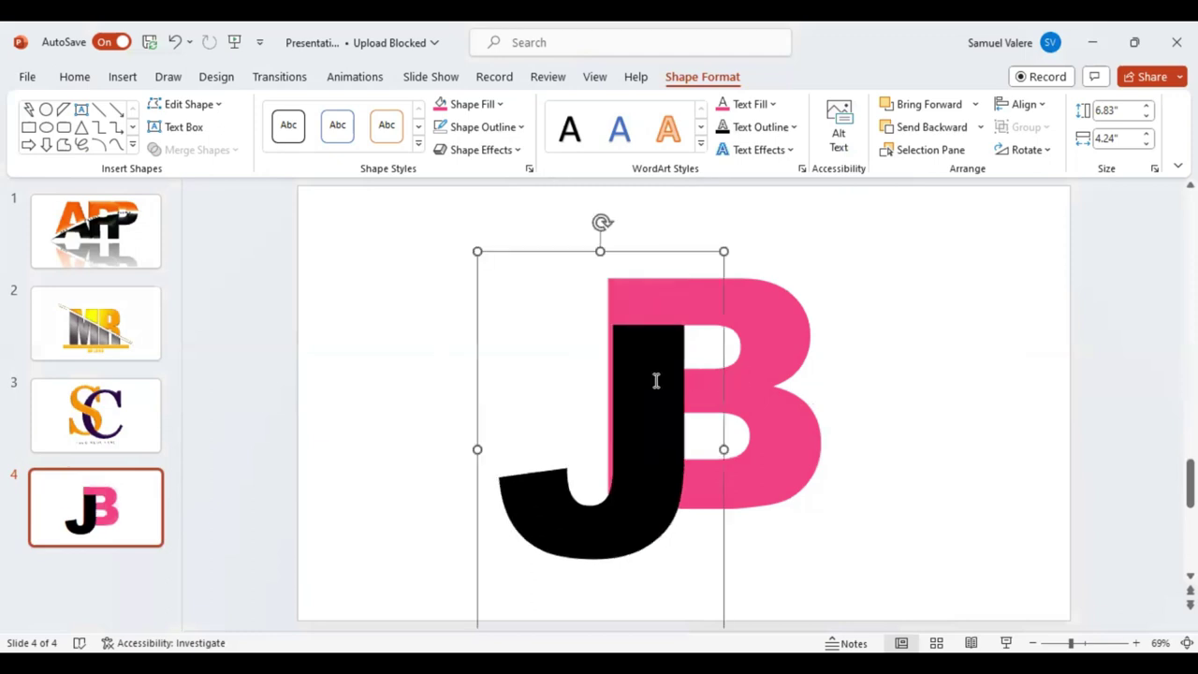
pyautogui.click(774, 331)
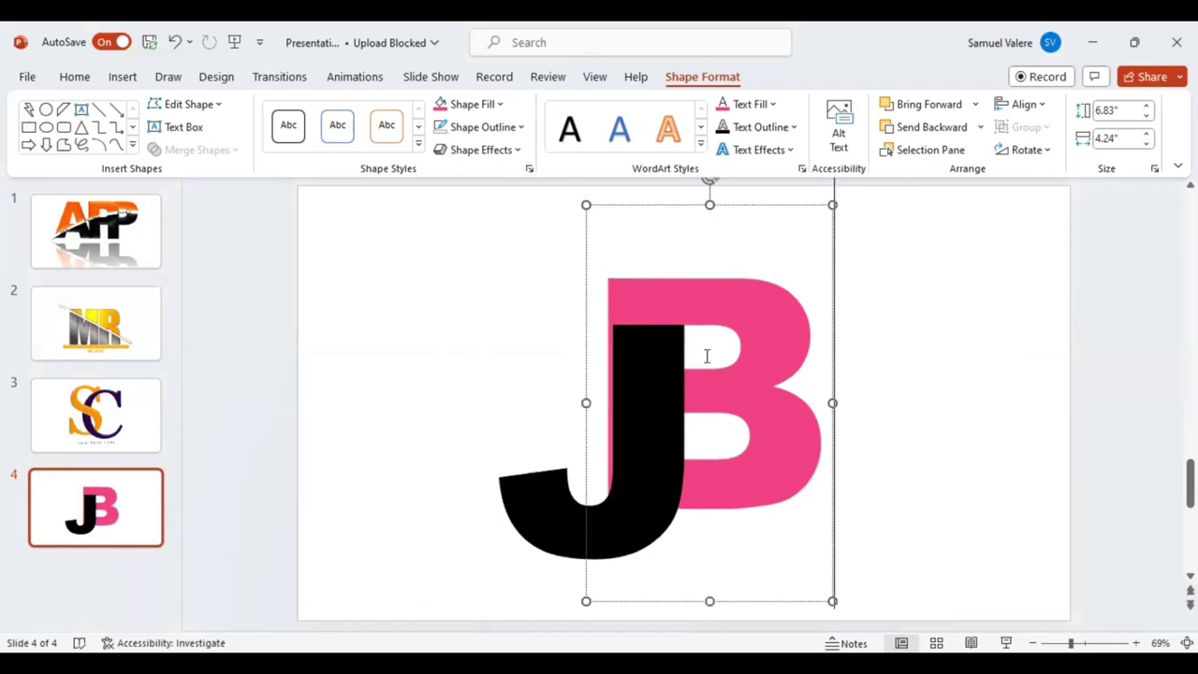
# Step: Set the B's font size to 333
pyautogui.doubleClick(795, 299)
pyautogui.click(795, 299)
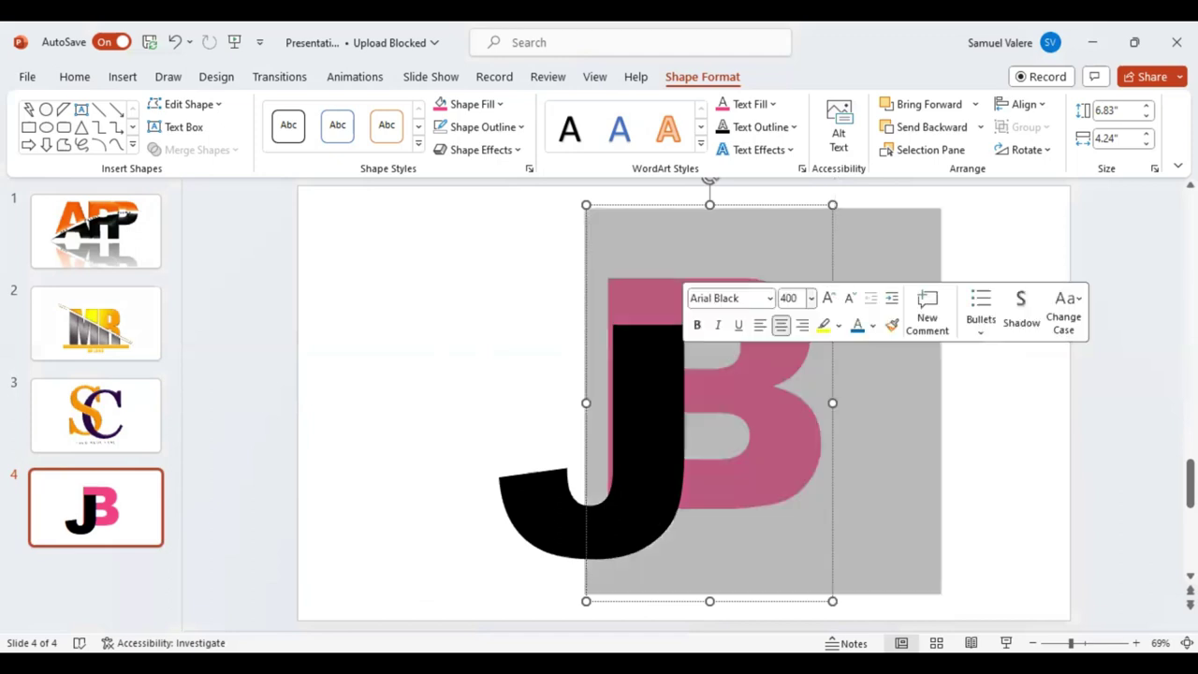
pyautogui.write('333')
pyautogui.press('Return')
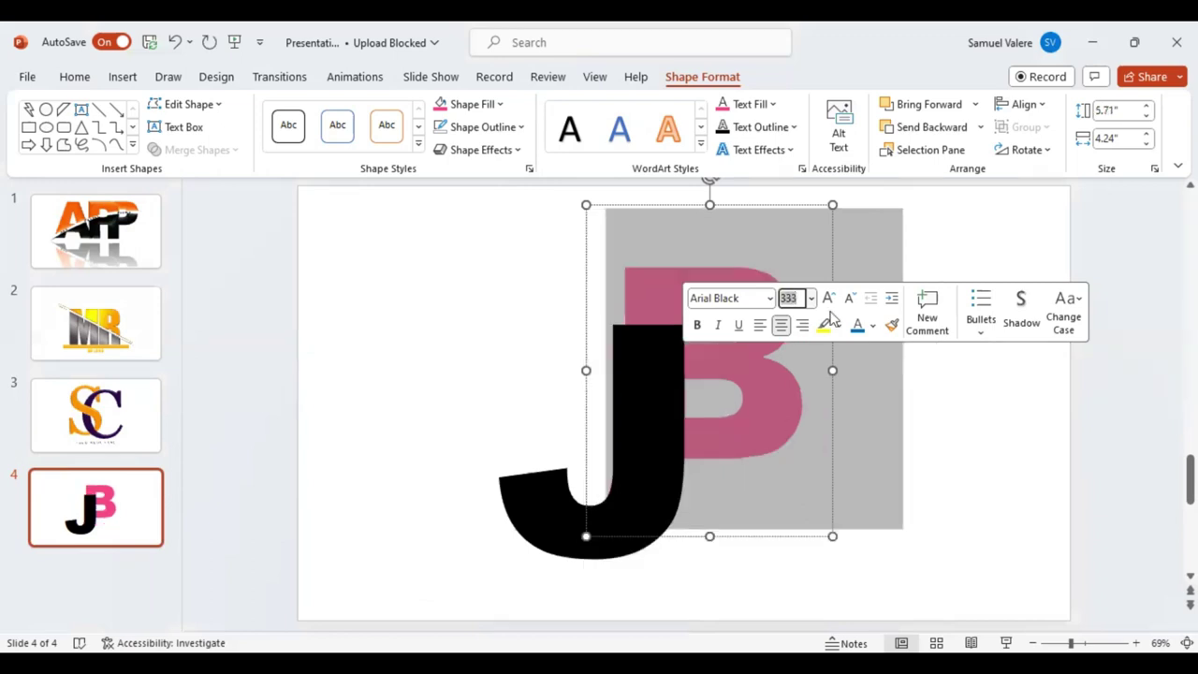
# Step: Shift the B slightly down and left, then nudge it down twice more
pyautogui.click(833, 319)
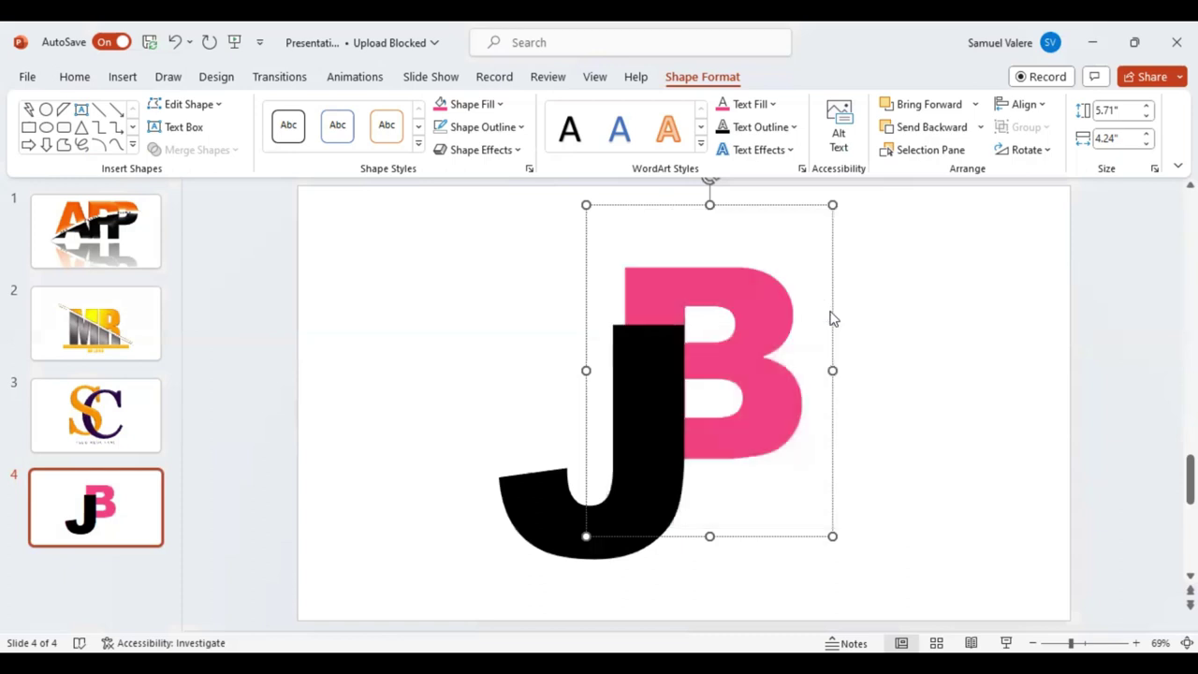
pyautogui.click(833, 319)
pyautogui.moveTo(833, 319); pyautogui.dragTo(823, 326)
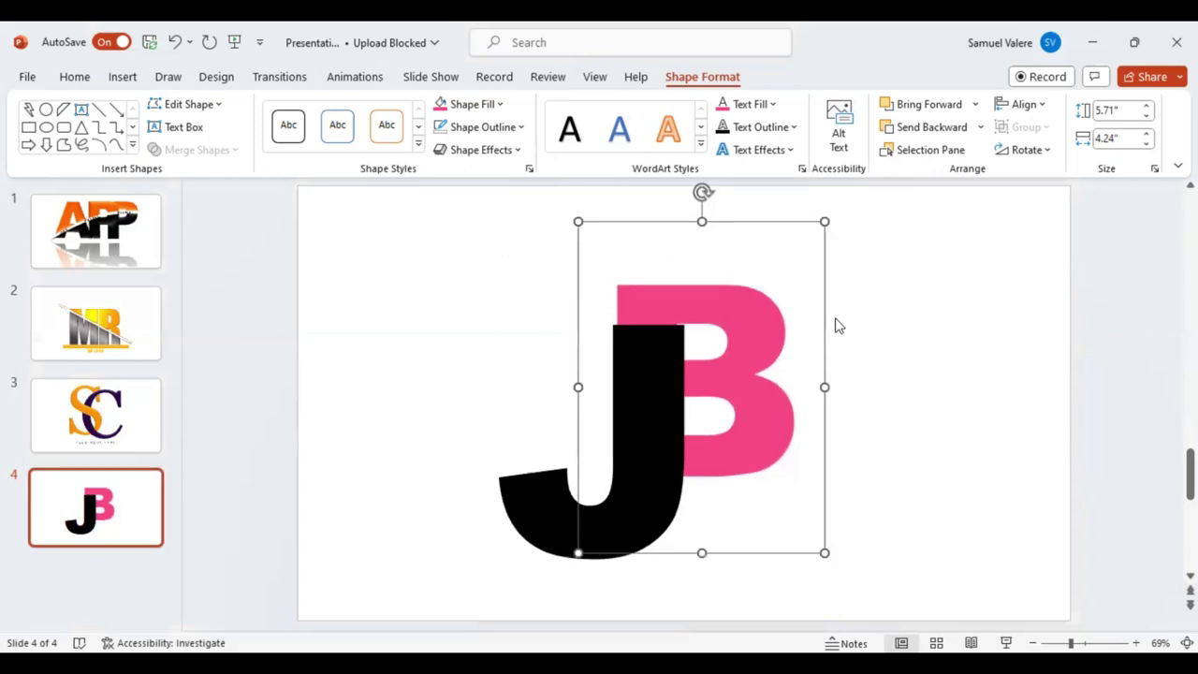
pyautogui.hotkey('ctrl', 'Down')
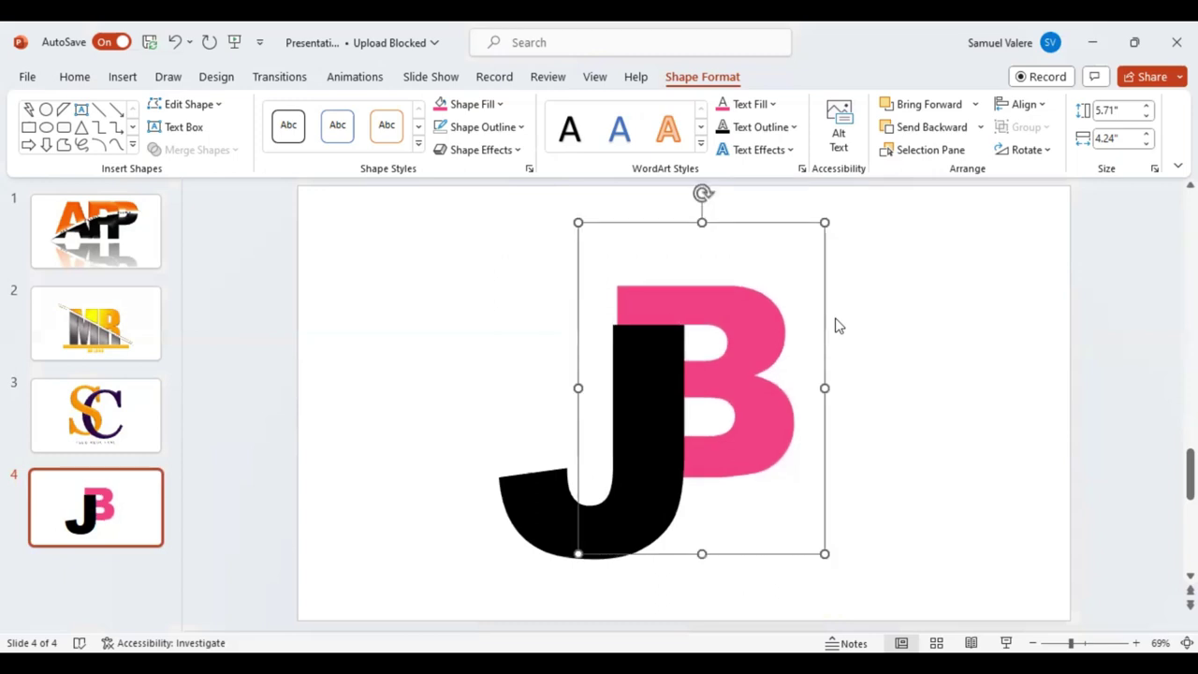
pyautogui.hotkey('ctrl', 'Down')
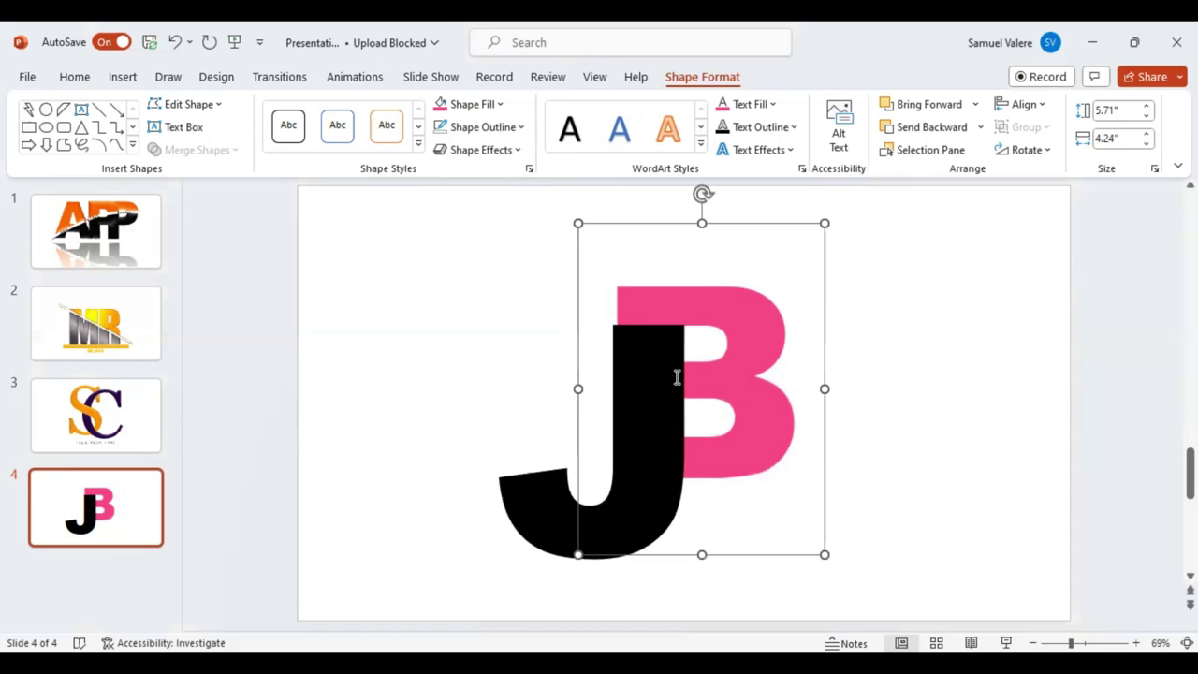
# Step: Fragment the overlapping J and B, pulling a small B piece downward
pyautogui.keyDown('shift'); pyautogui.click(538, 504); pyautogui.keyUp('shift')
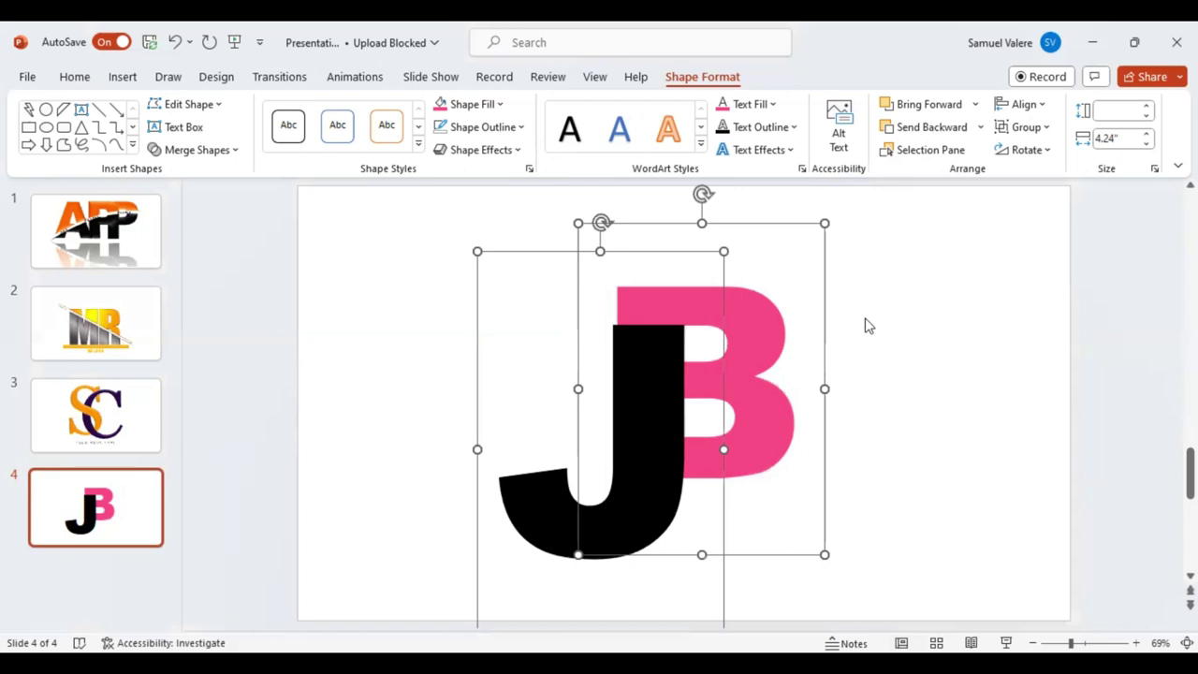
pyautogui.hotkey('ctrl', 'z')
pyautogui.click(707, 345)
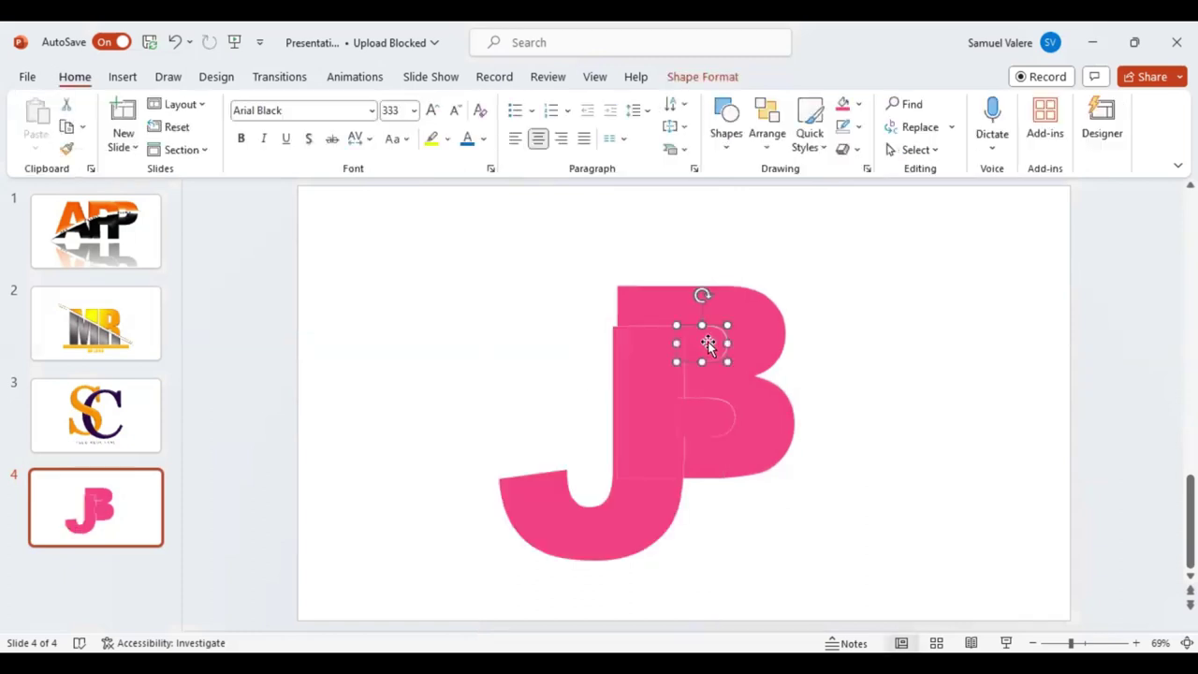
pyautogui.moveTo(708, 343); pyautogui.dragTo(718, 421)
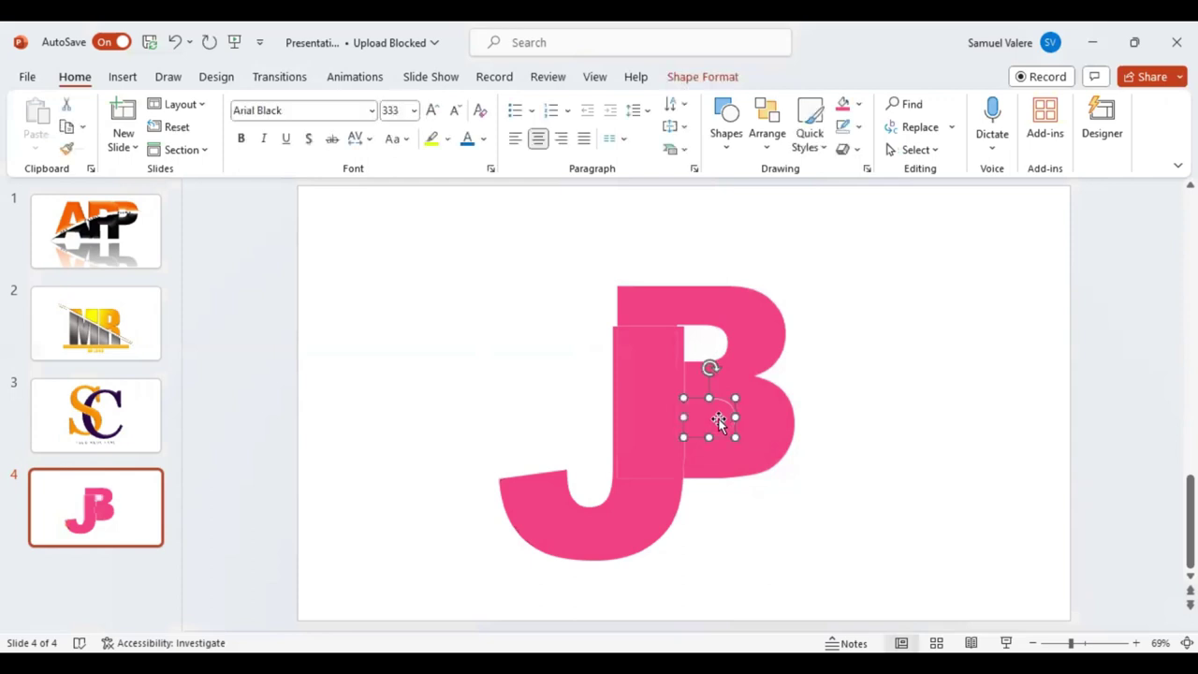
pyautogui.press('Escape')
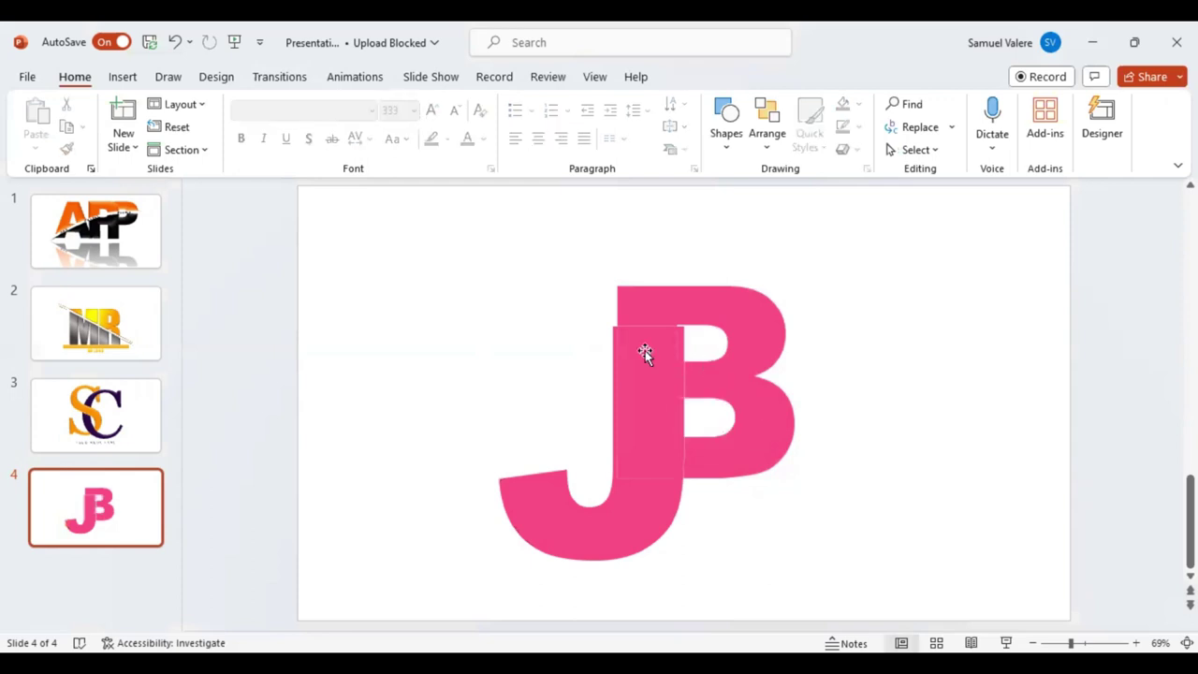
# Step: Select the J fragments: its stem, the thin sliver, and the rest of the J
pyautogui.click(645, 351)
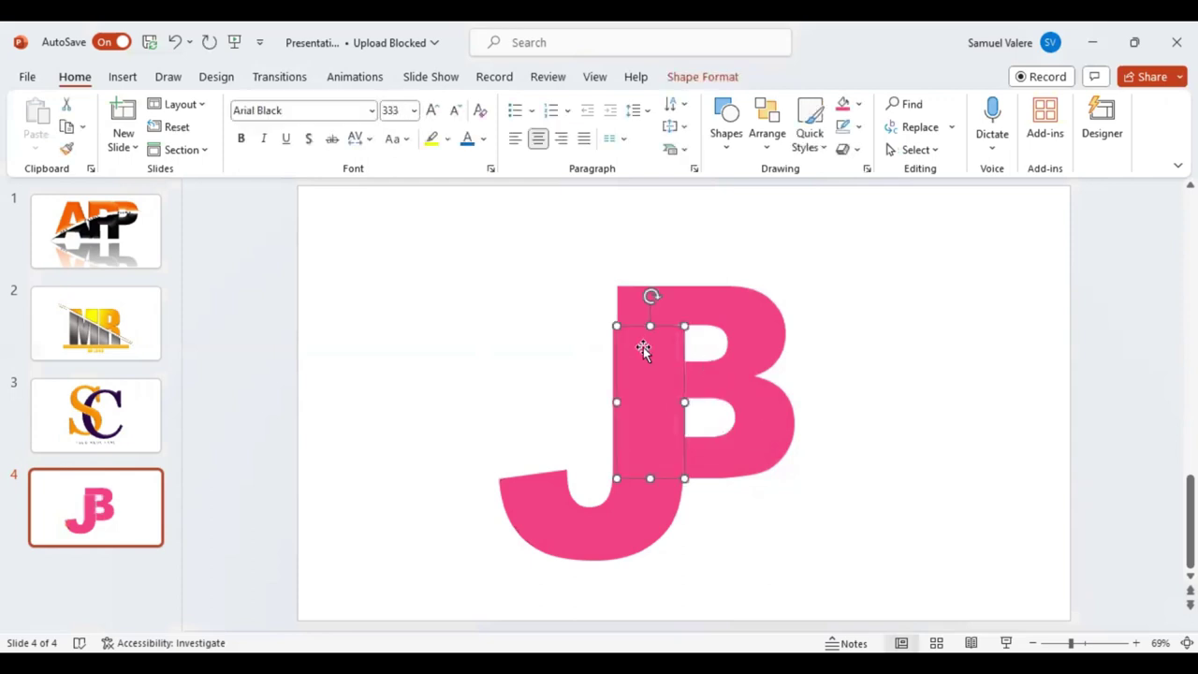
pyautogui.keyDown('shift'); pyautogui.click(679, 347); pyautogui.keyUp('shift')
pyautogui.keyDown('shift'); pyautogui.click(645, 505); pyautogui.keyUp('shift')
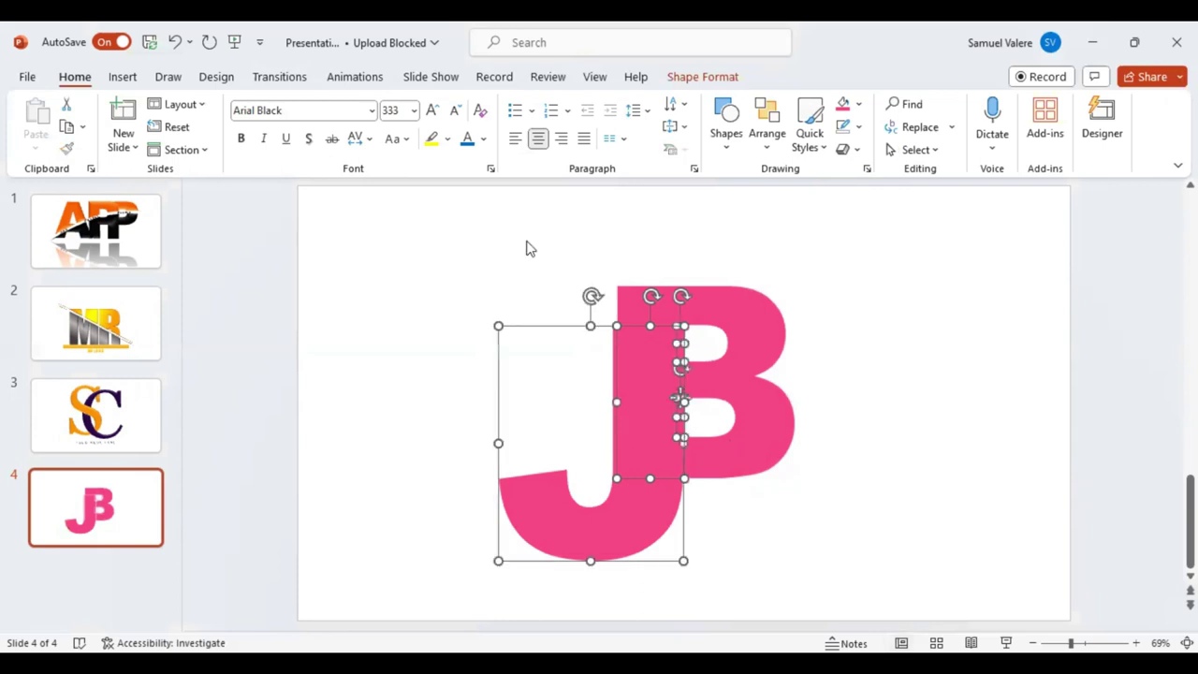
# Step: Bring up the Shape Format options for the fragmented letters
pyautogui.click(703, 78)
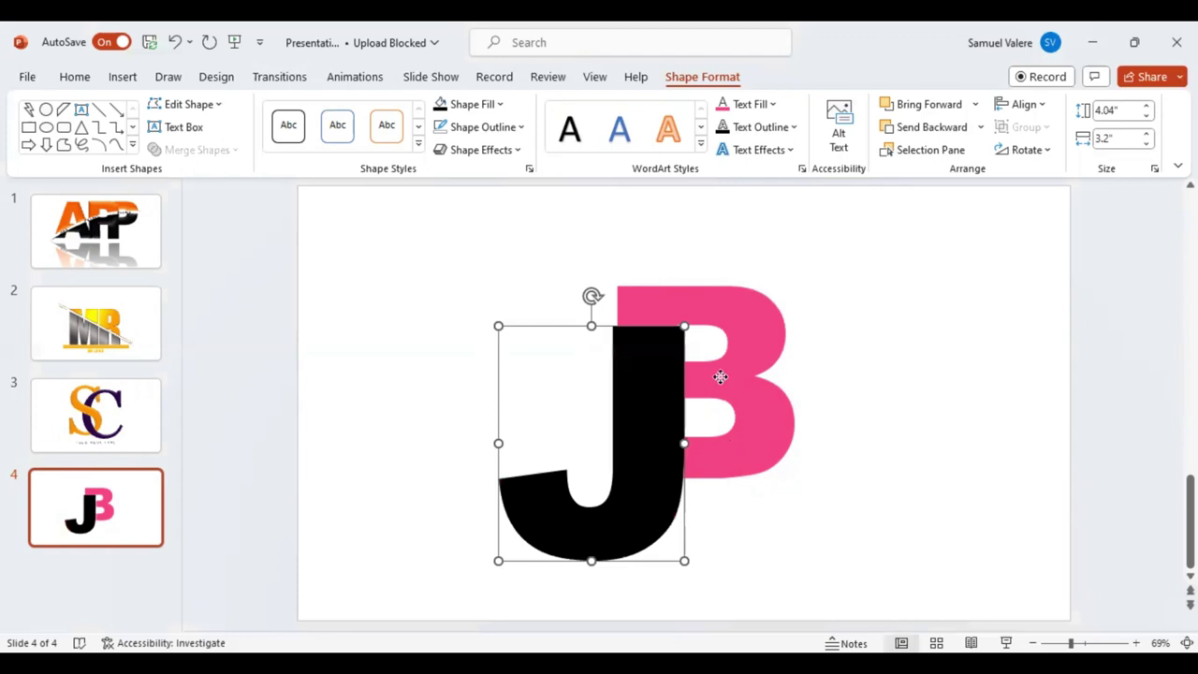
# Step: Restore the earlier letters, enlarge the B to 4.04" by 3.2", and tuck it against the J
pyautogui.hotkey('ctrl', 'y')
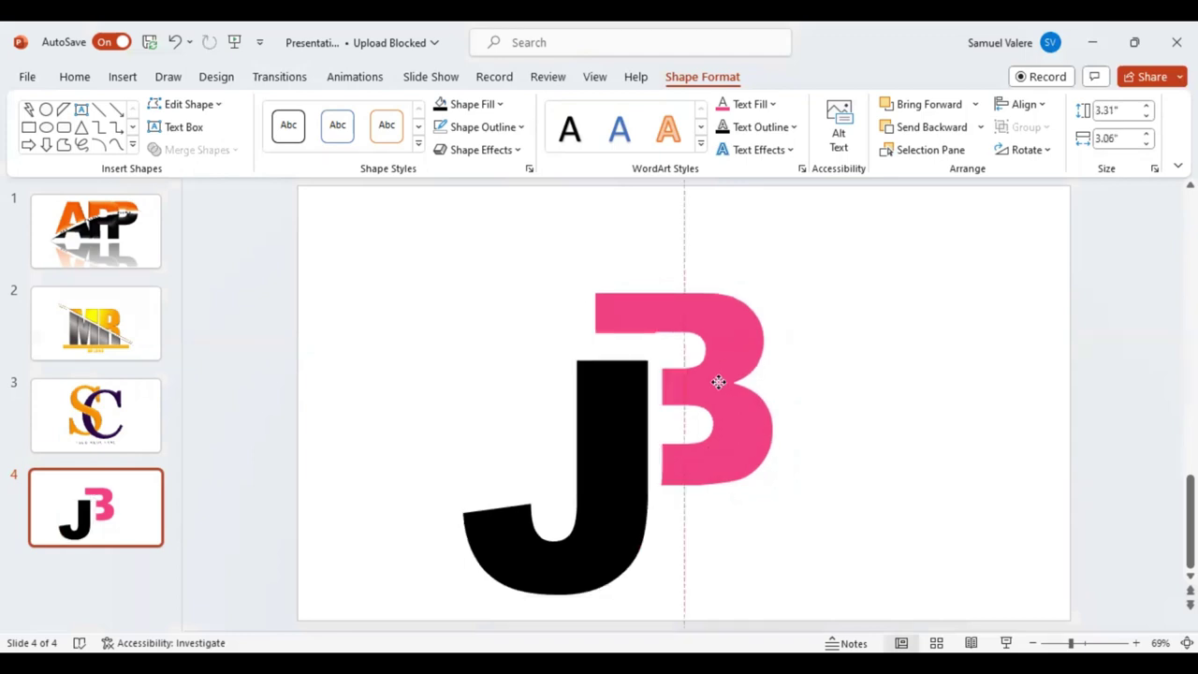
pyautogui.hotkey('ctrl', 'y')
pyautogui.moveTo(772, 500); pyautogui.dragTo(782, 540)
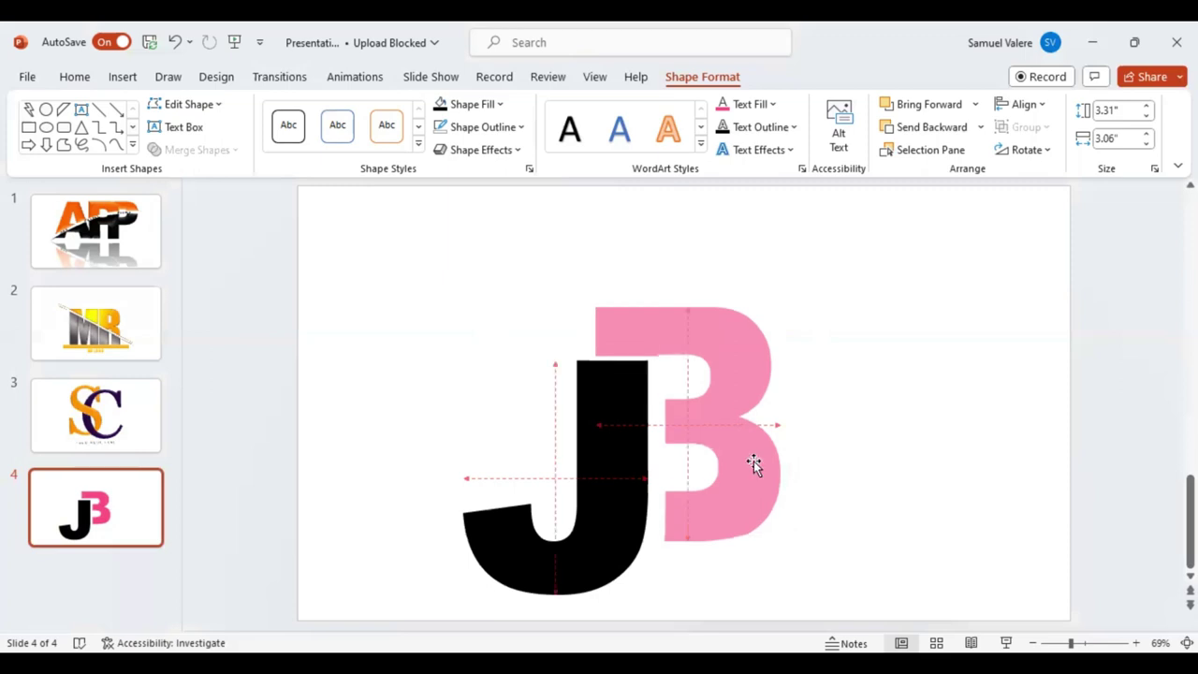
pyautogui.moveTo(738, 459); pyautogui.dragTo(745, 458)
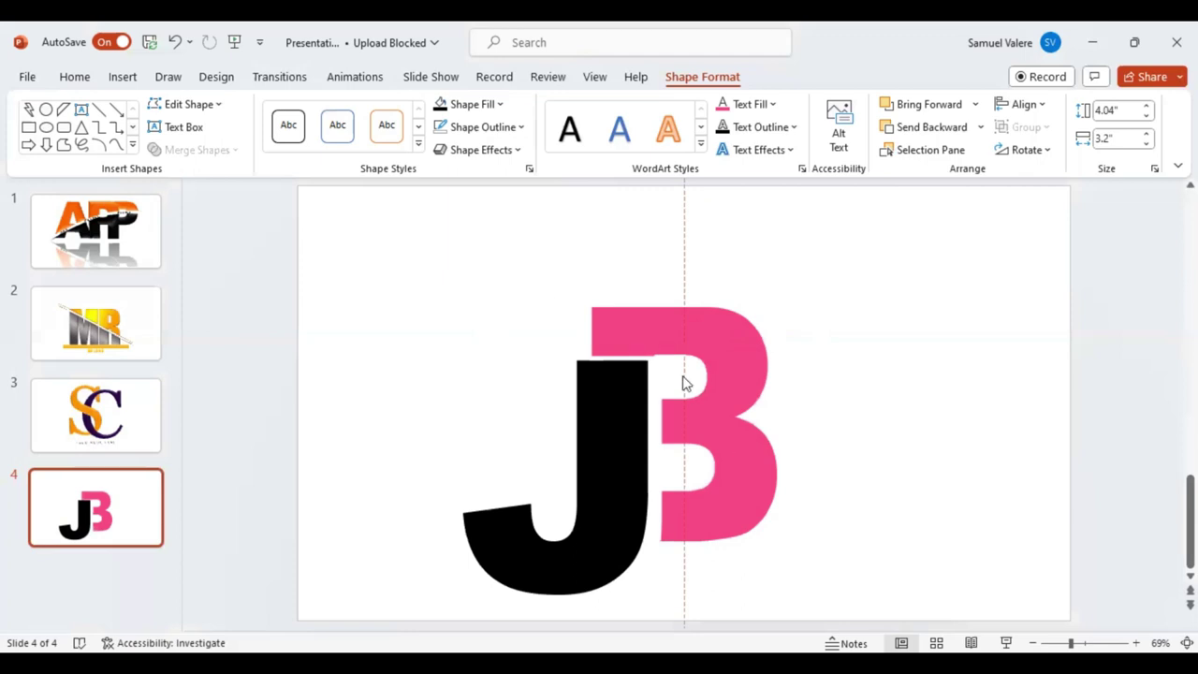
# Step: Draw a thin 0.16" by 1.67" rectangle bar across the top of the J
pyautogui.click(29, 127)
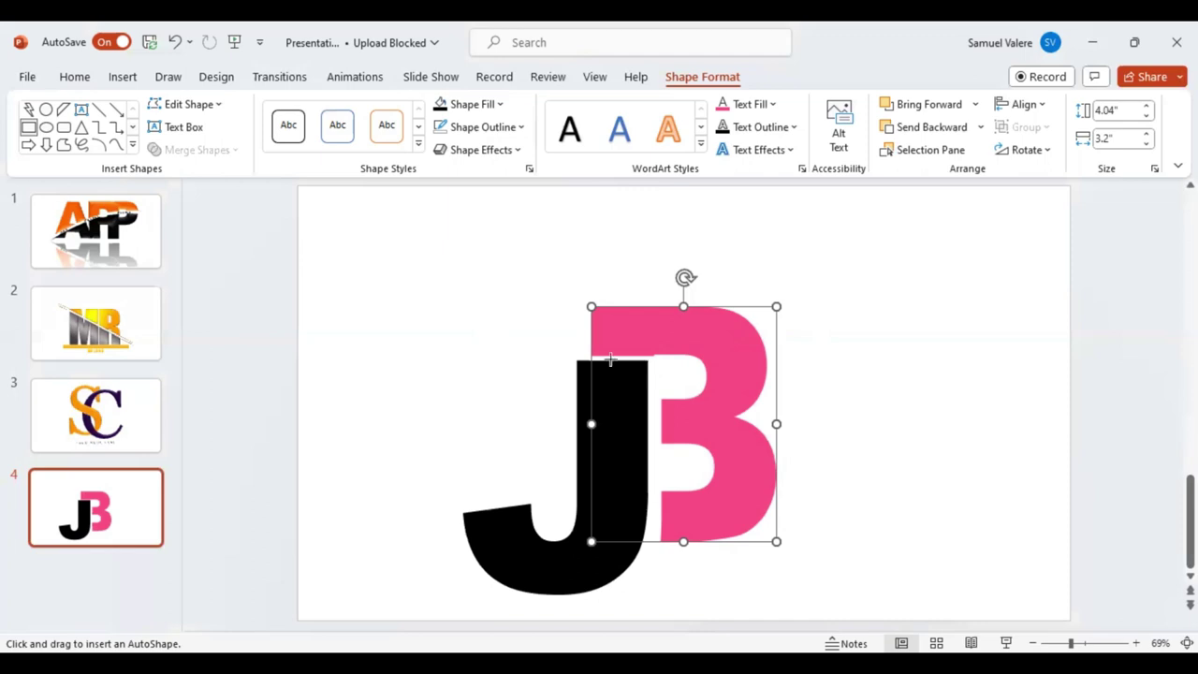
pyautogui.moveTo(589, 353); pyautogui.dragTo(684, 363)
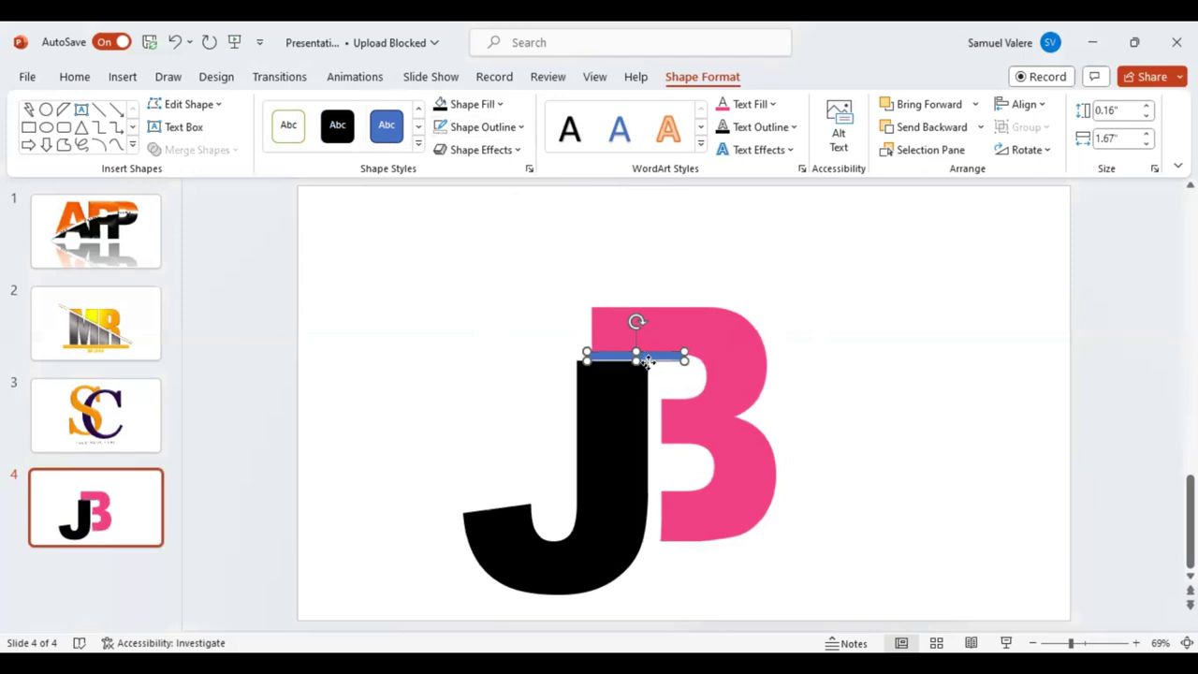
pyautogui.moveTo(648, 362); pyautogui.dragTo(635, 363)
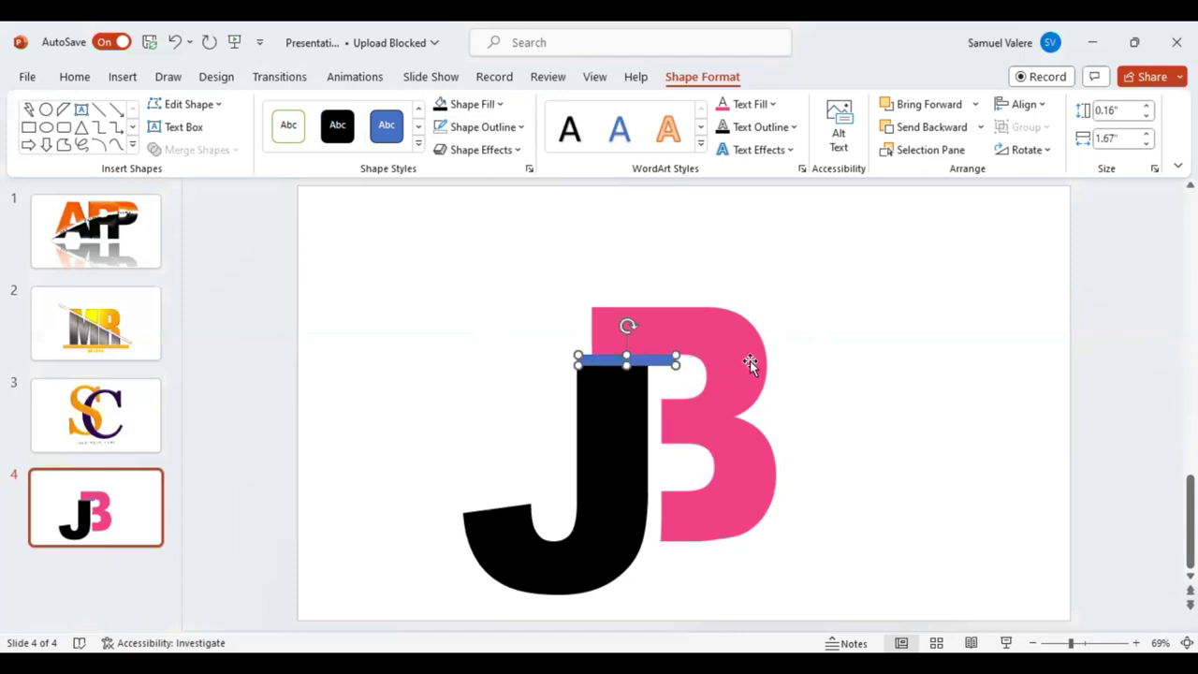
pyautogui.click(653, 376)
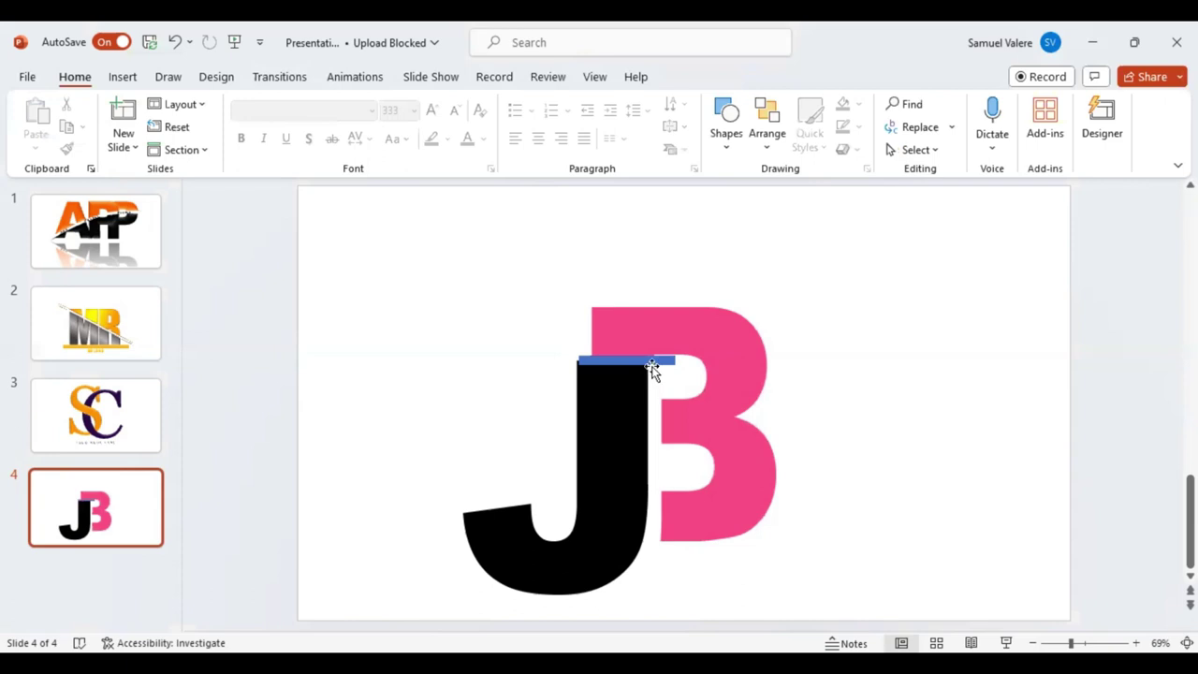
# Step: Fragment the B along the thin blue bar and delete the leftover bar piece
pyautogui.click(658, 365)
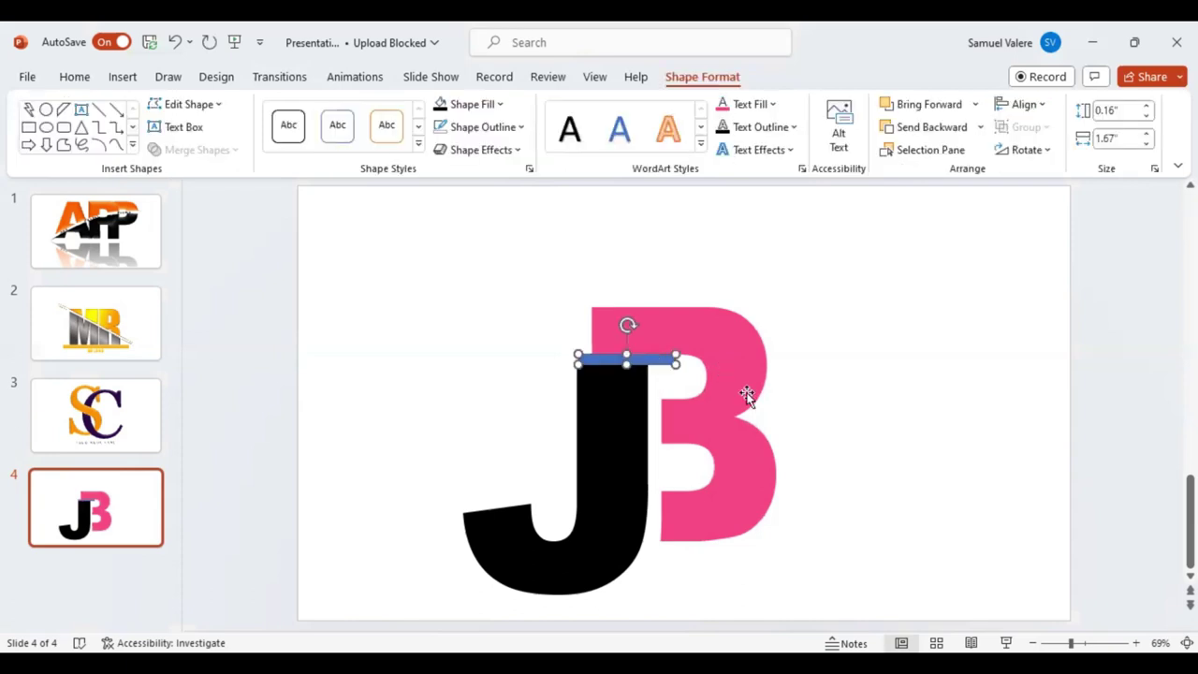
pyautogui.keyDown('shift'); pyautogui.click(744, 341); pyautogui.keyUp('shift')
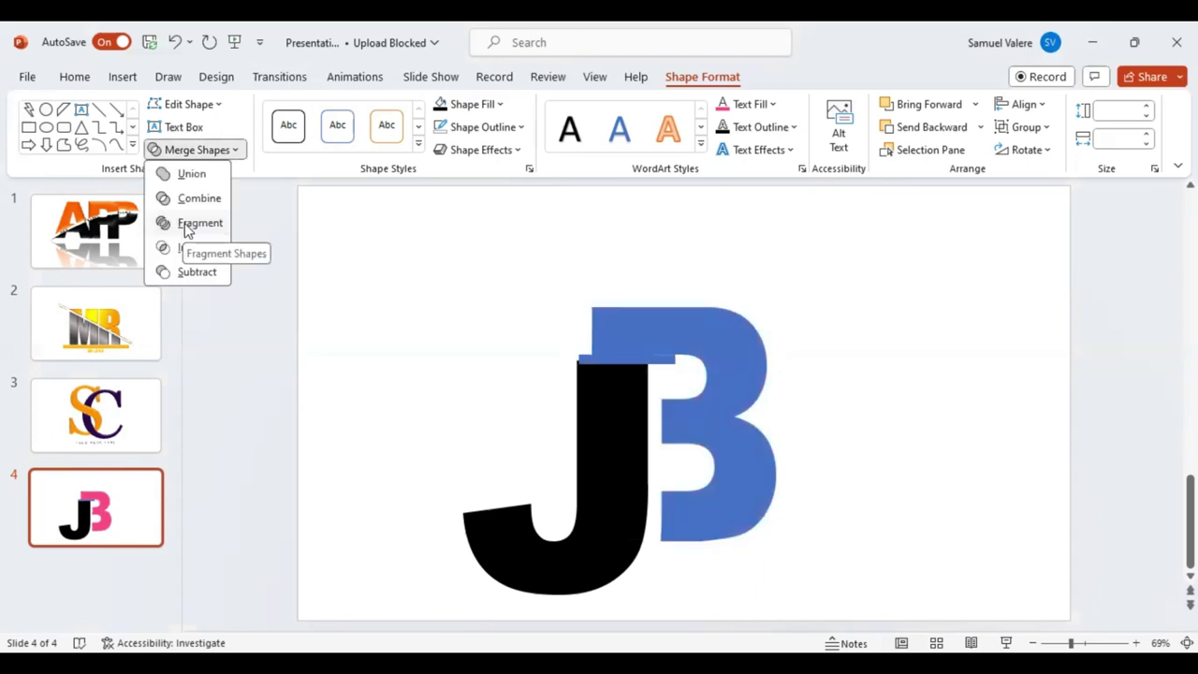
pyautogui.click(662, 363)
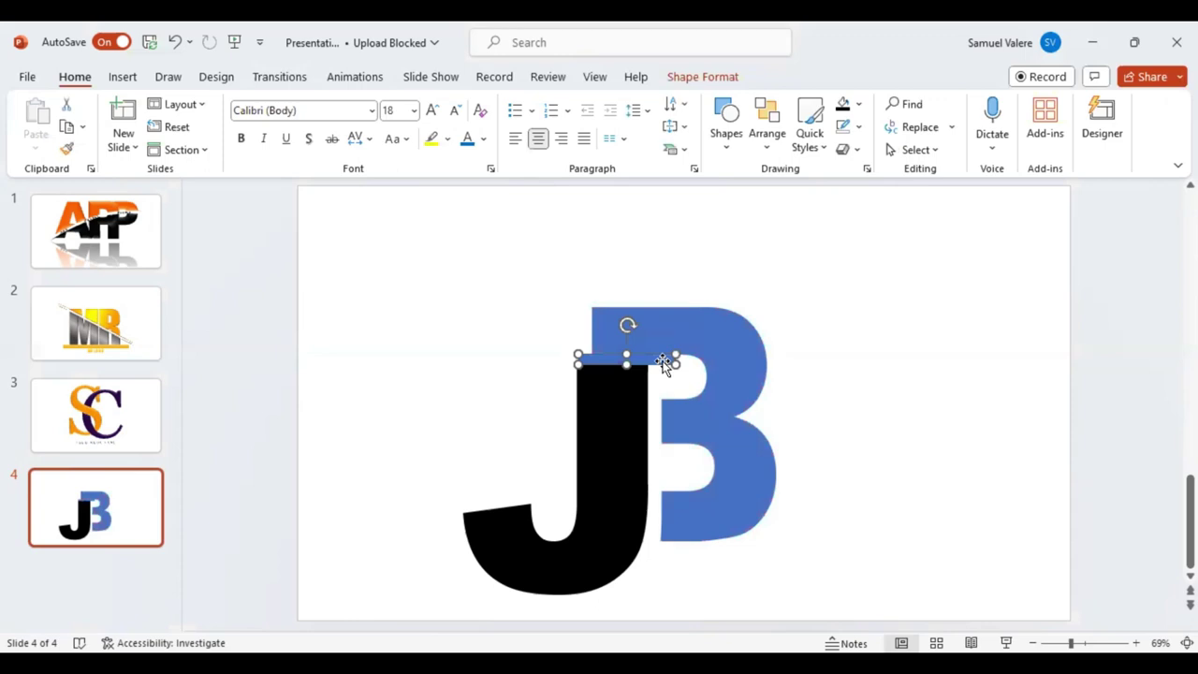
pyautogui.press('Delete')
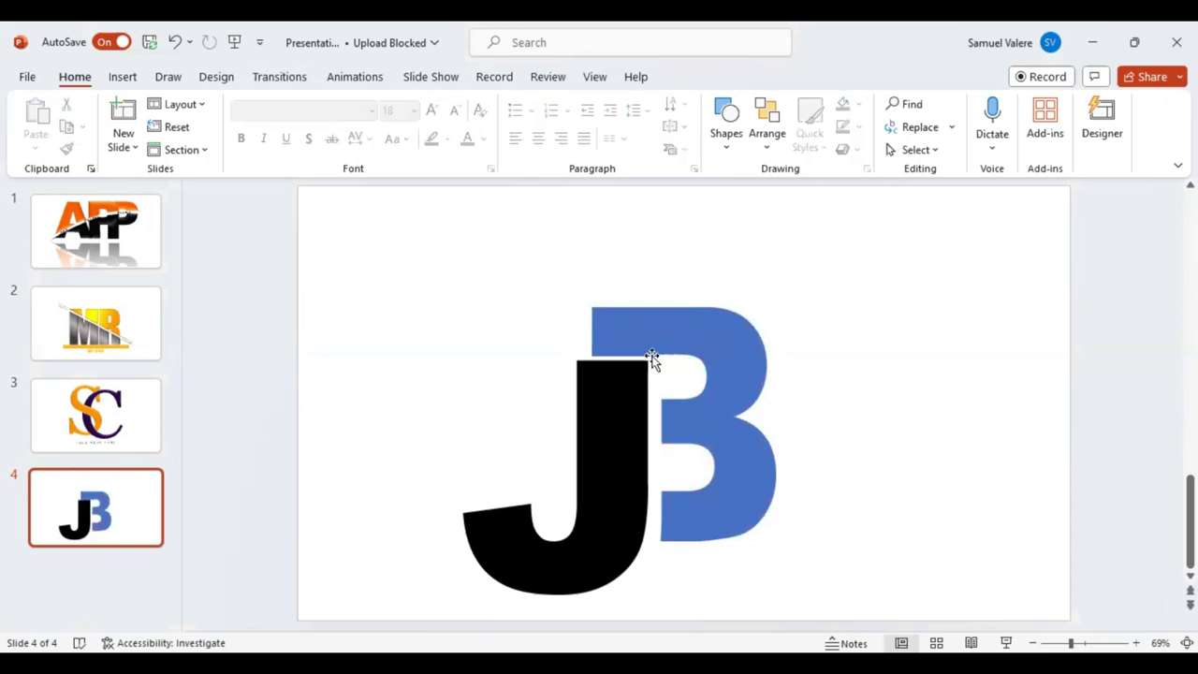
# Step: Reposition the cut B against the J and restore its pink fill
pyautogui.click(653, 358)
pyautogui.moveTo(752, 337); pyautogui.dragTo(615, 357)
pyautogui.click(615, 357)
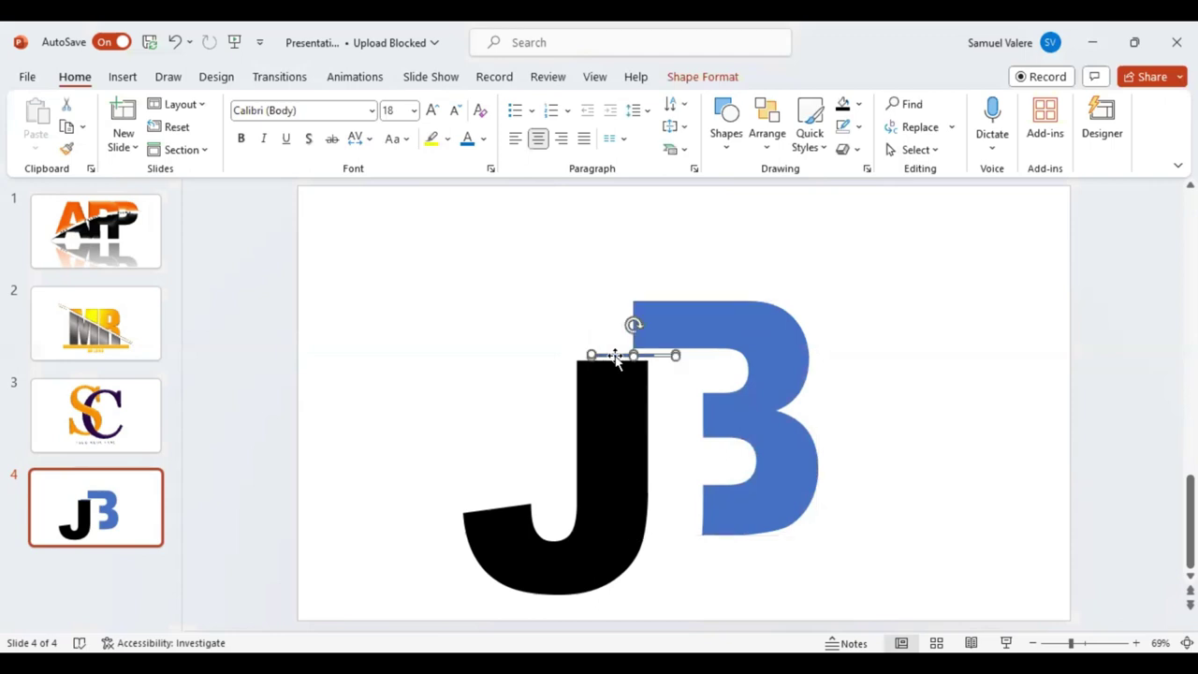
pyautogui.moveTo(746, 364); pyautogui.dragTo(701, 367)
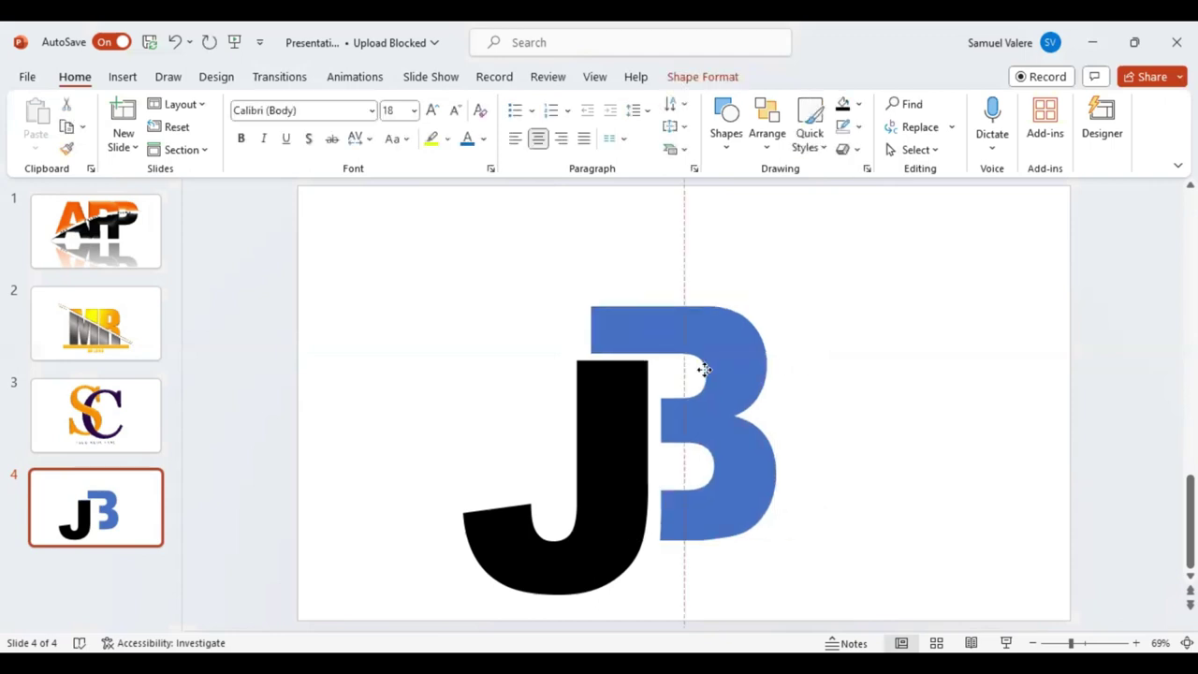
pyautogui.click(704, 76)
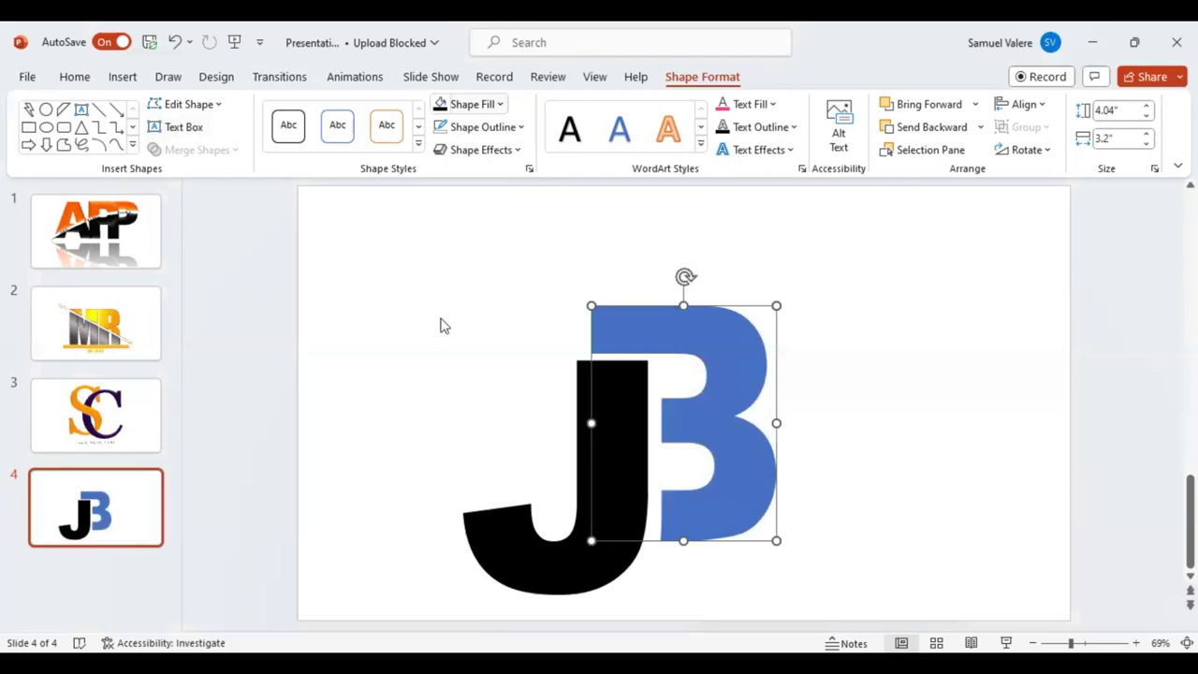
pyautogui.hotkey('ctrl', 'z')
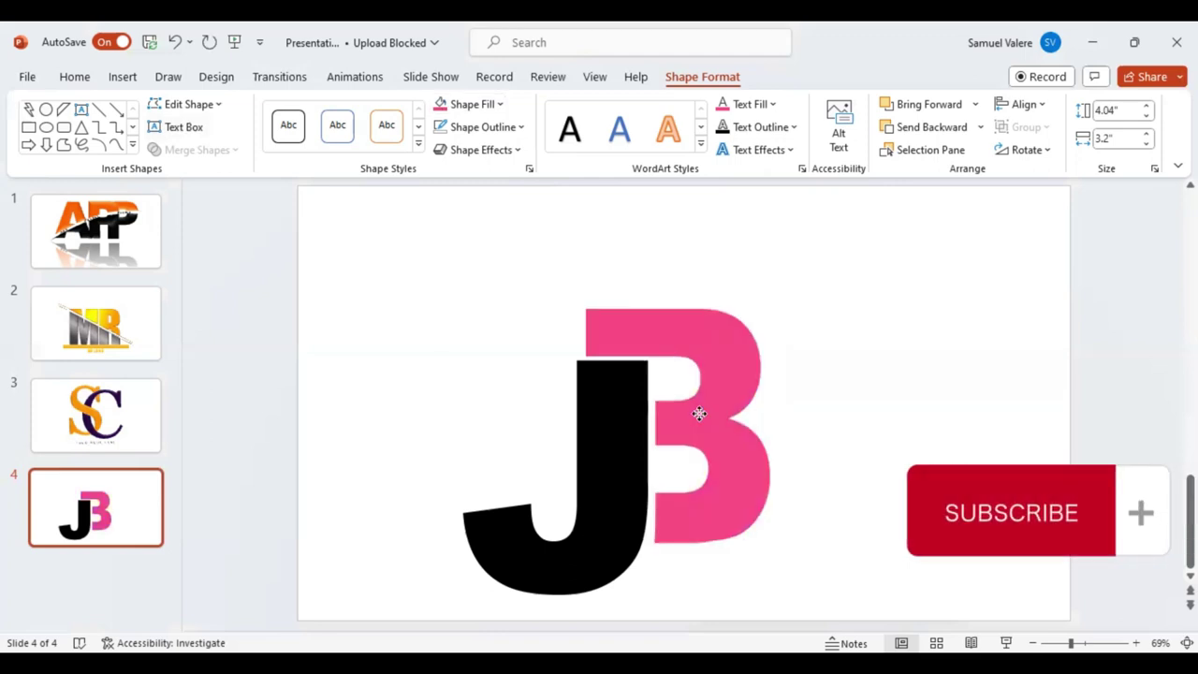
# Step: Drag the pink B's lower-left vertex toward the J's stem, forming a short slanted tail
pyautogui.click(690, 516)
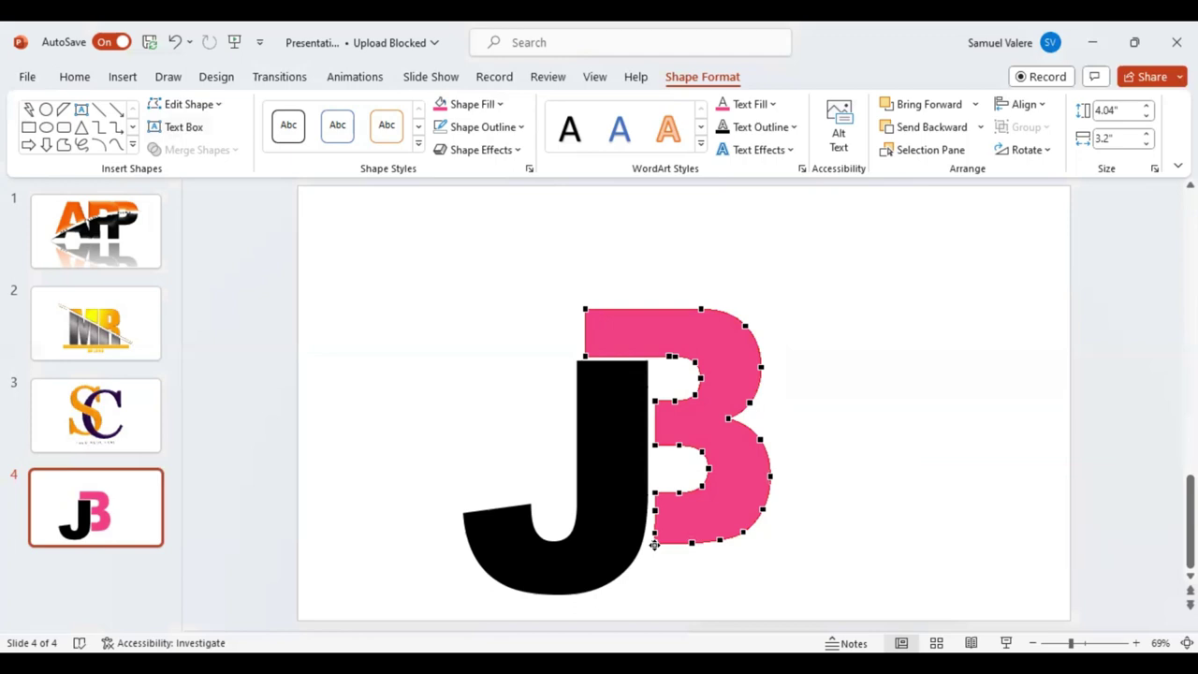
pyautogui.click(654, 542)
pyautogui.moveTo(649, 549); pyautogui.dragTo(646, 550)
pyautogui.click(656, 531)
pyautogui.click(821, 524)
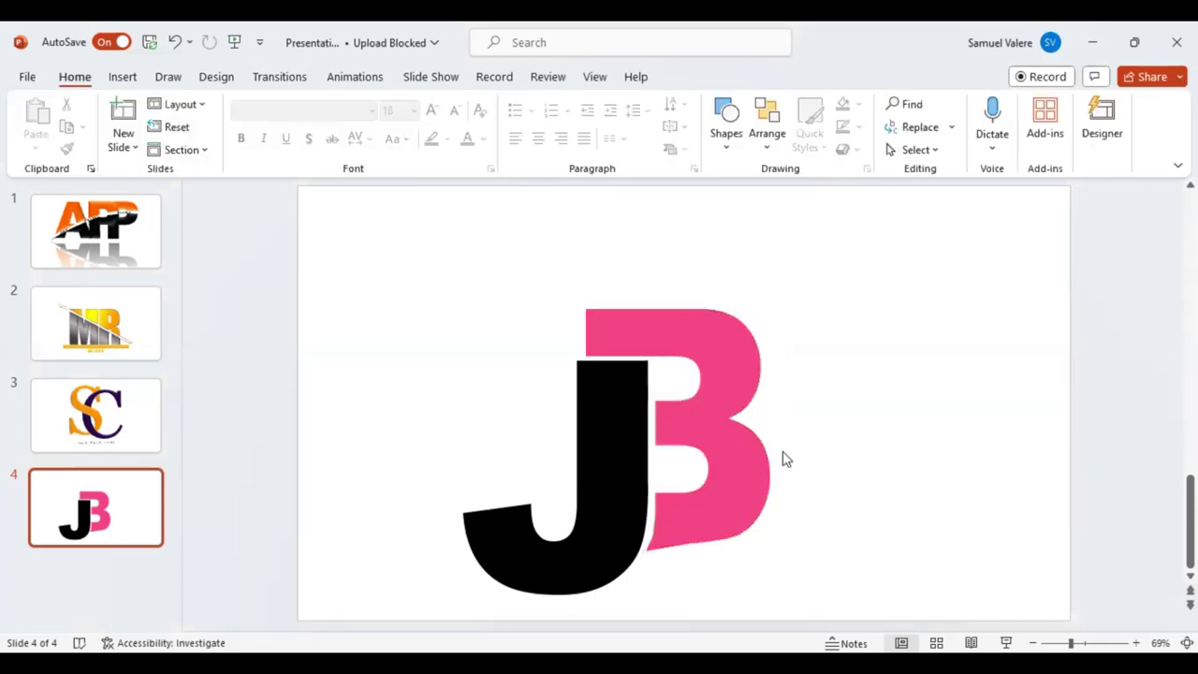
pyautogui.click(176, 43)
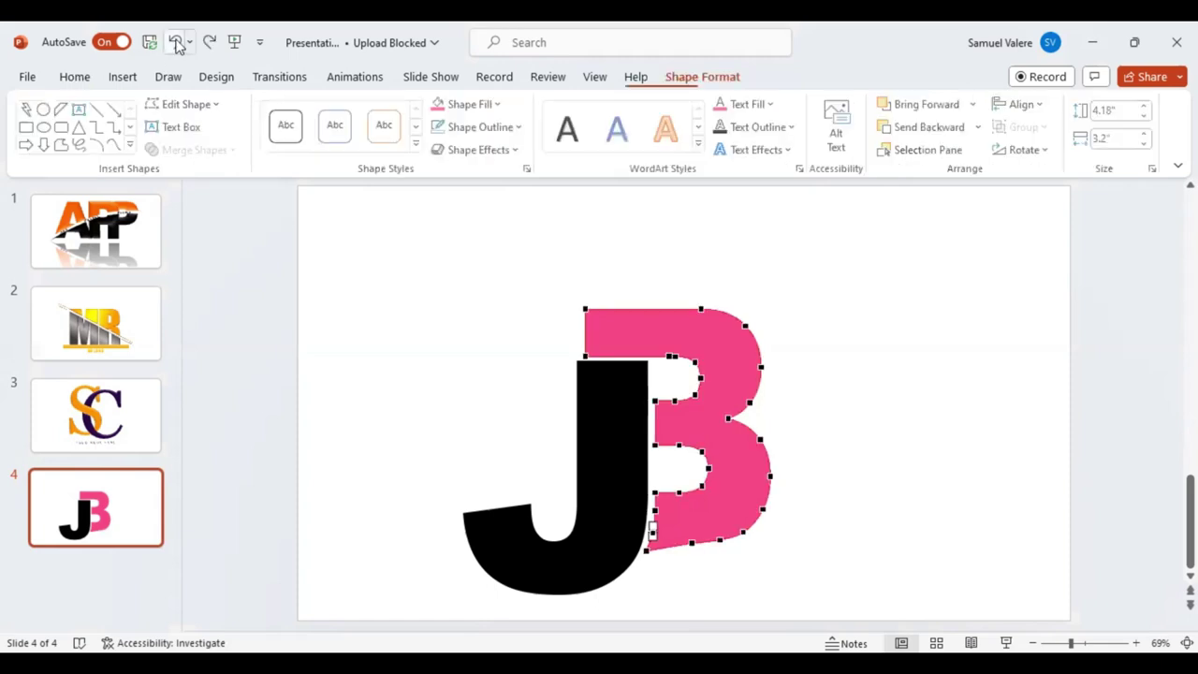
pyautogui.click(922, 475)
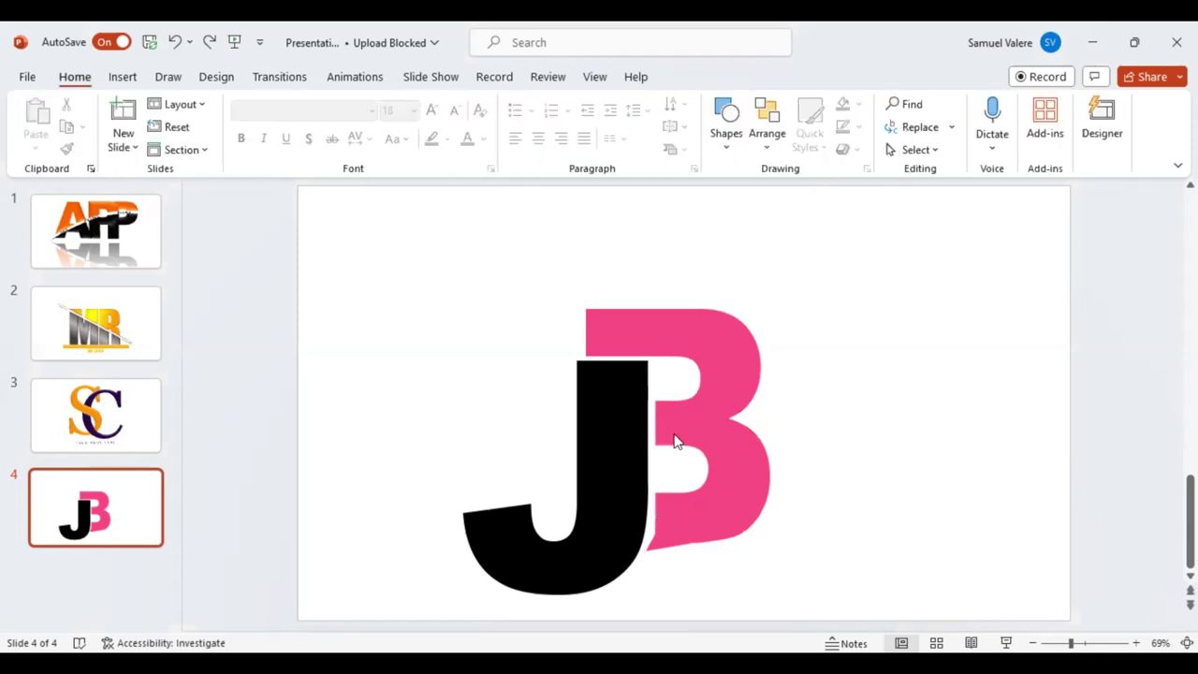
# Step: Pull the B's bottom-left vertex down and left, adding a point to curve its lower edge
pyautogui.rightClick(664, 557)
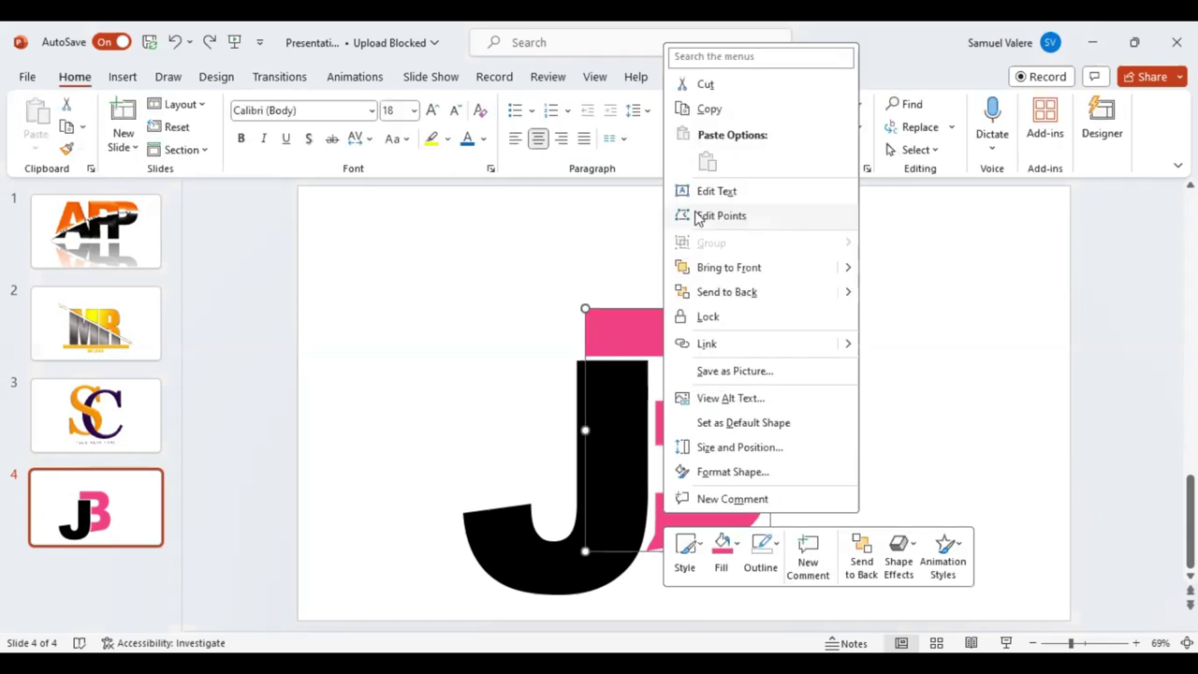
pyautogui.click(698, 214)
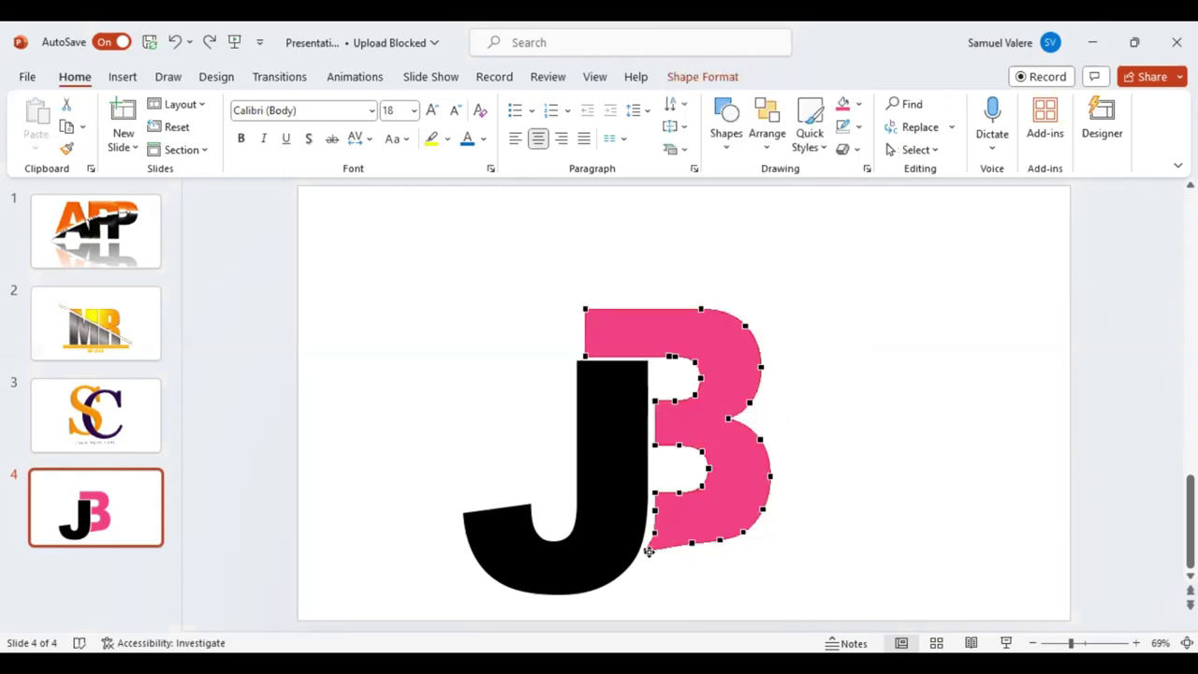
pyautogui.moveTo(650, 552); pyautogui.dragTo(648, 558)
pyautogui.moveTo(648, 558); pyautogui.dragTo(641, 559)
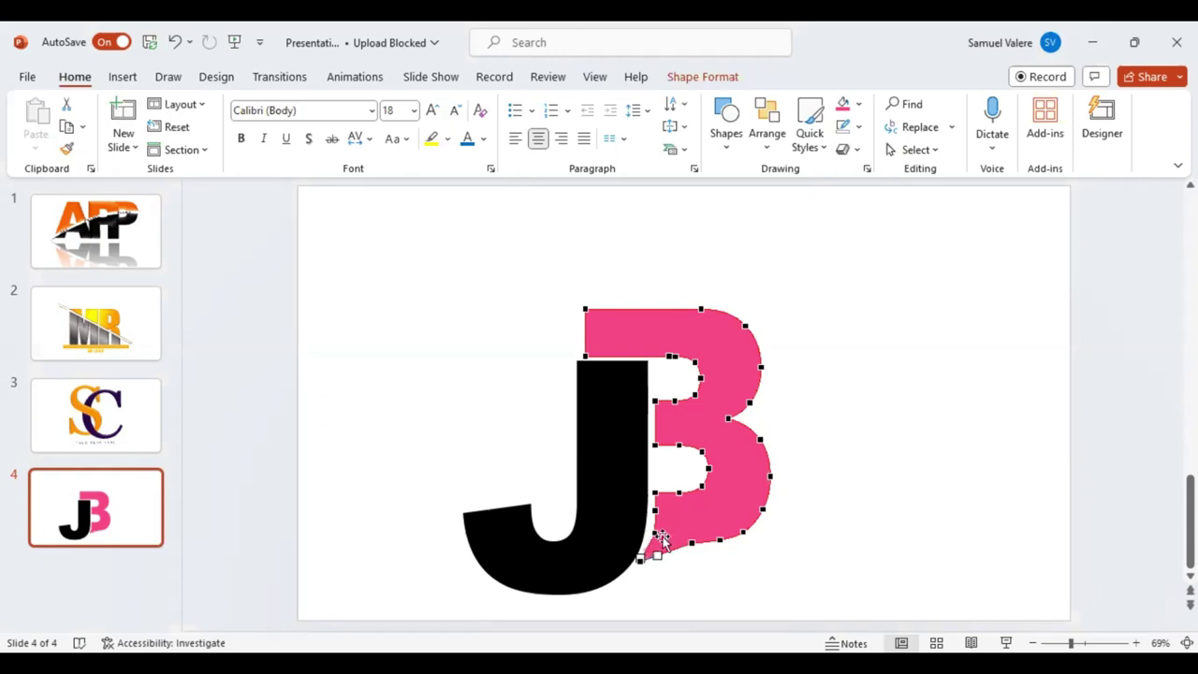
pyautogui.click(654, 532)
pyautogui.moveTo(687, 531); pyautogui.dragTo(691, 543)
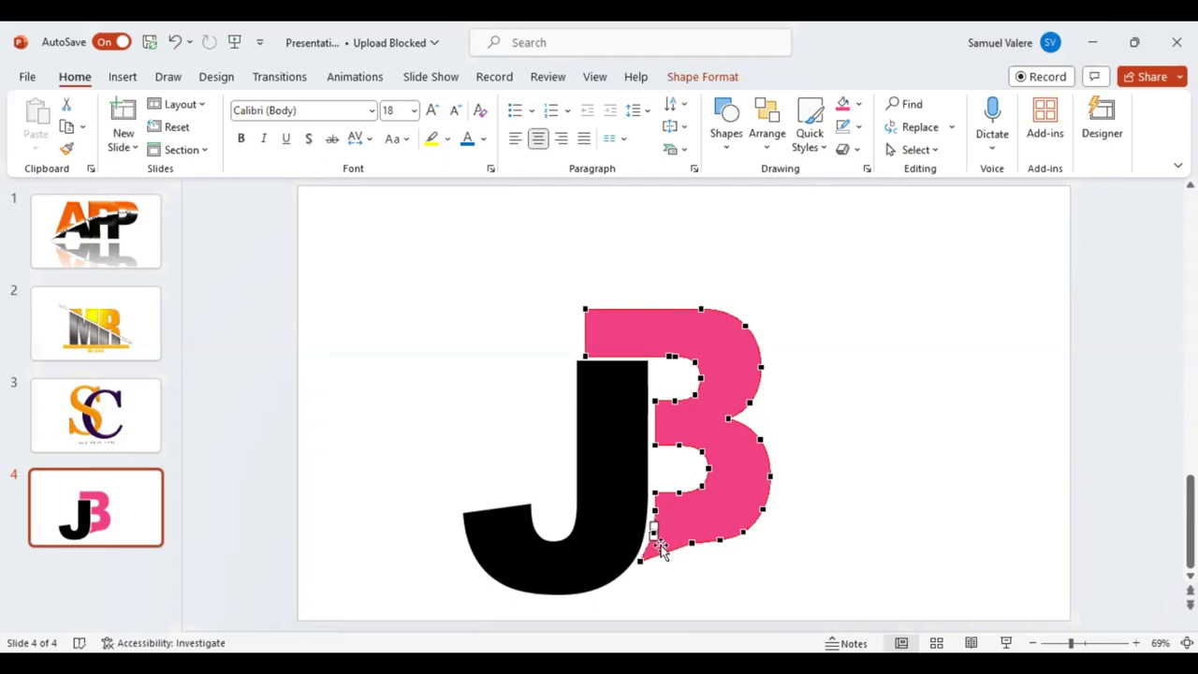
pyautogui.click(803, 563)
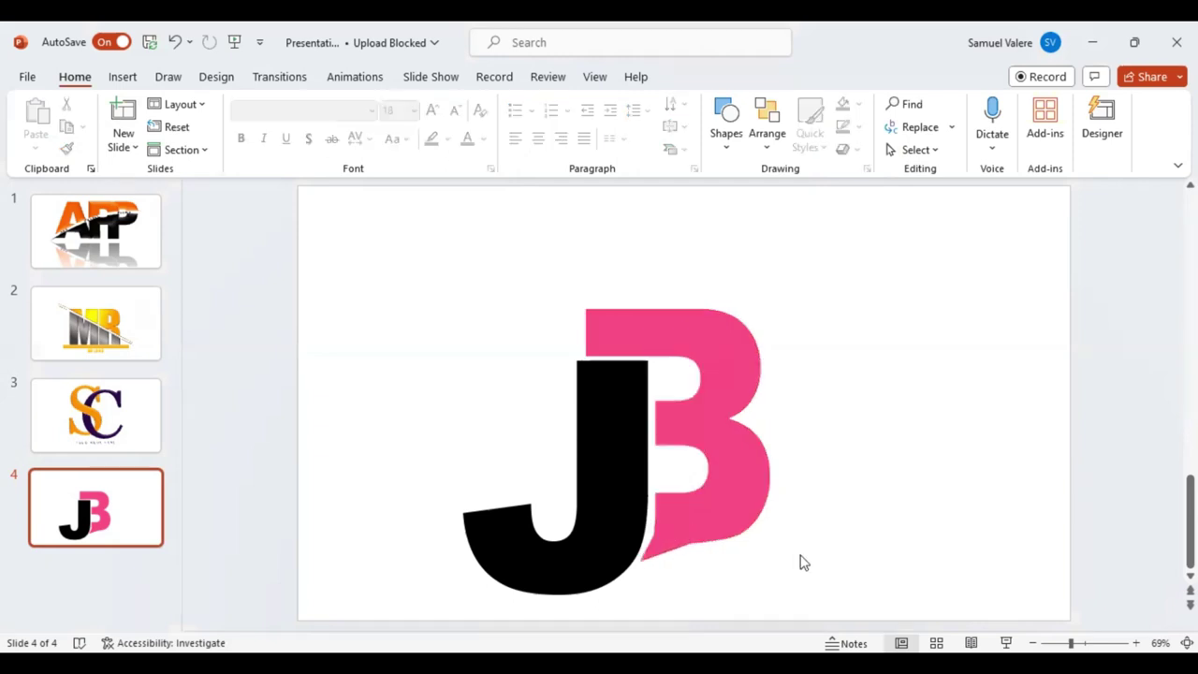
# Step: Refine the B's tail points so the curve meets the bottom of the J
pyautogui.rightClick(662, 528)
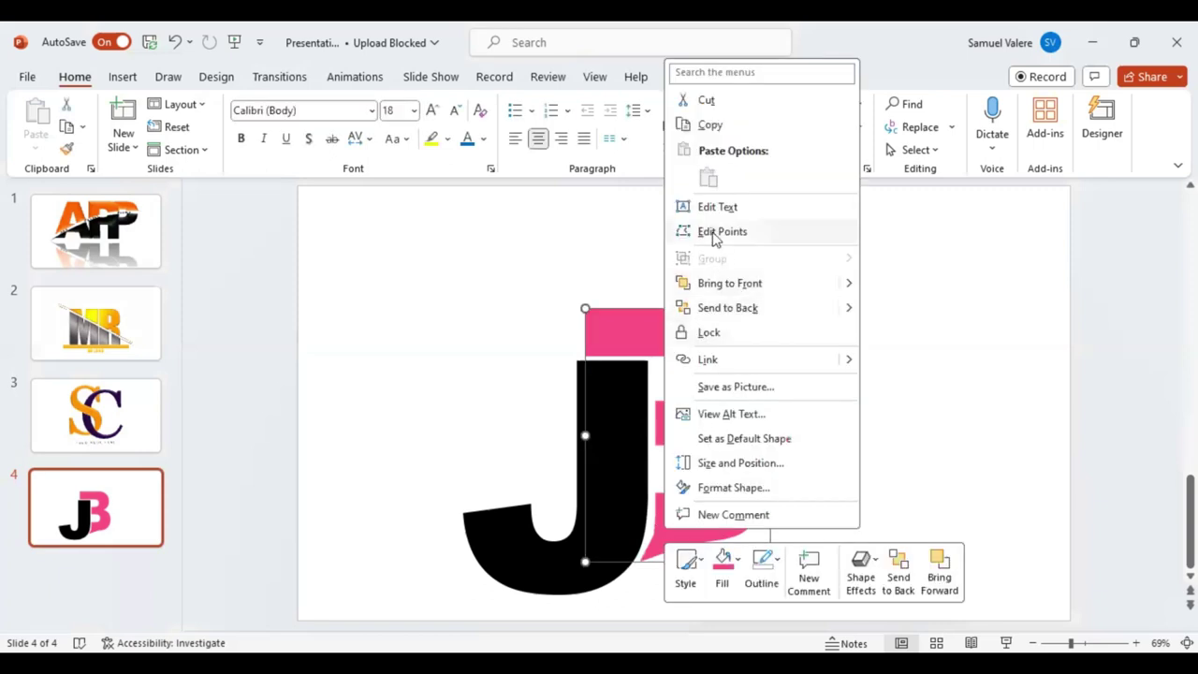
pyautogui.click(715, 232)
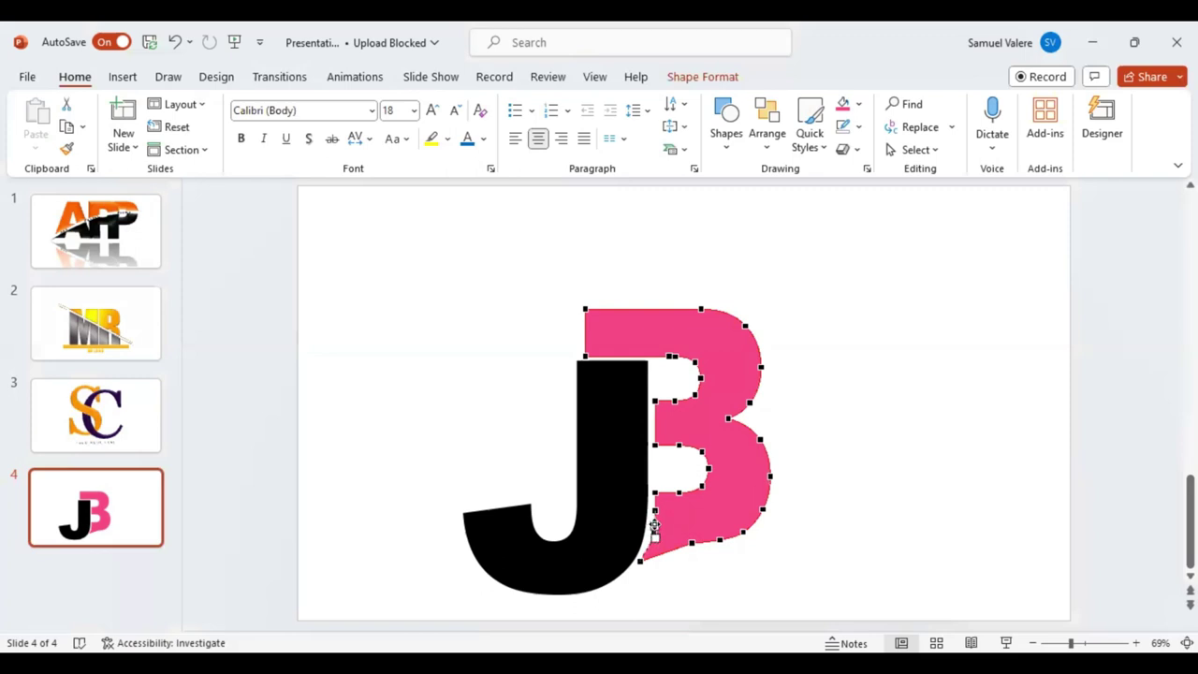
pyautogui.click(826, 498)
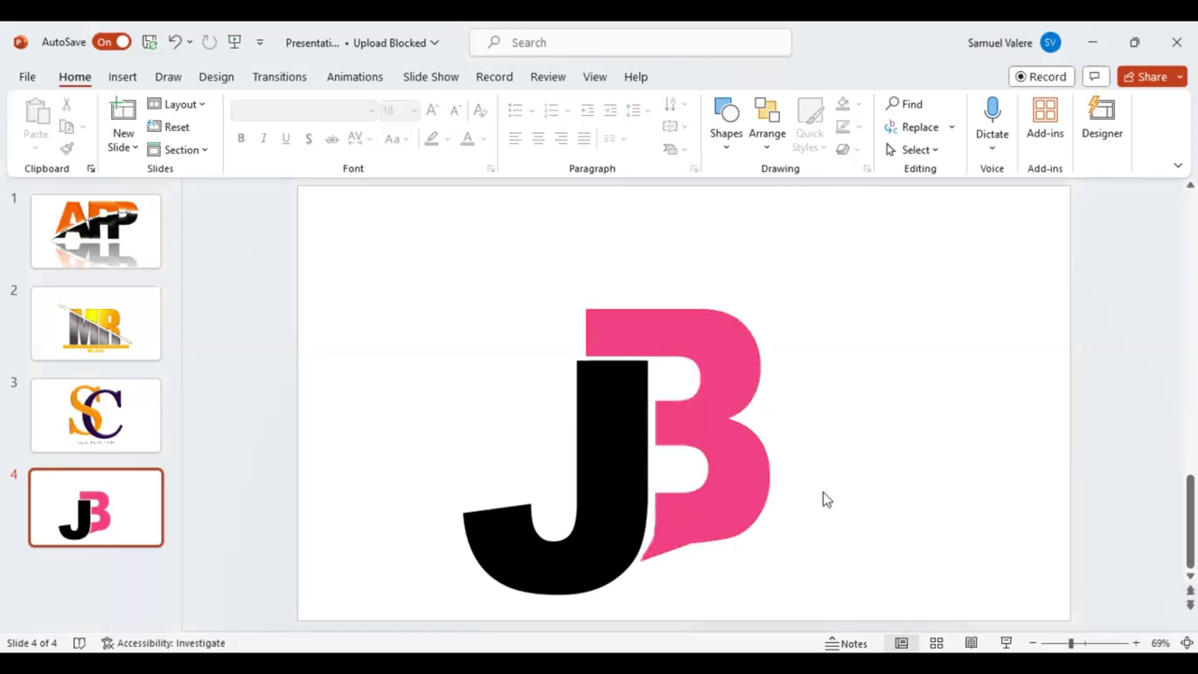
# Step: Undo the last B change and pull the J's top-left corner inward to narrow it slightly
pyautogui.click(728, 473)
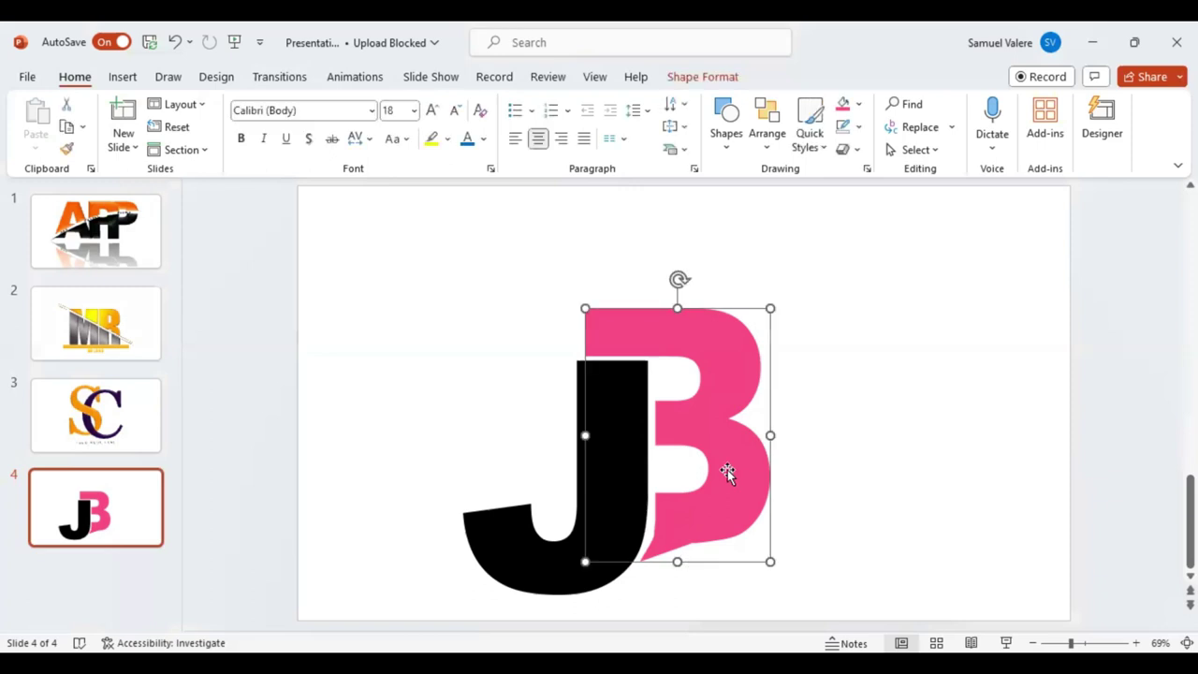
pyautogui.hotkey('ctrl', 'z')
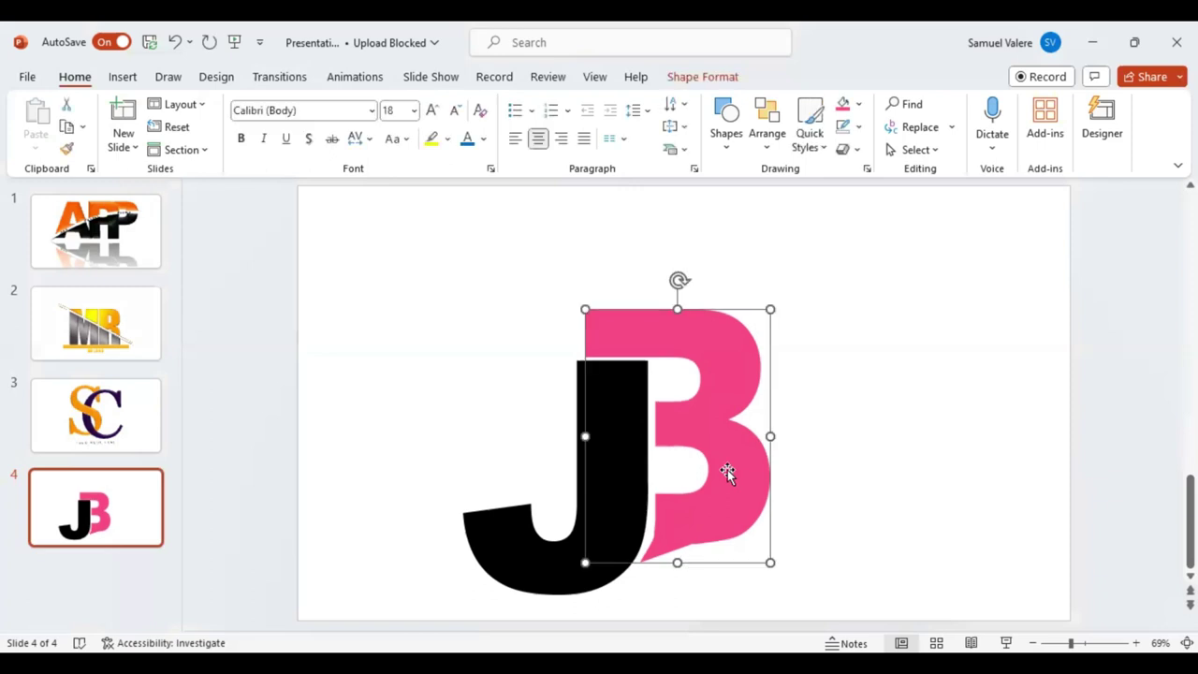
pyautogui.click(499, 404)
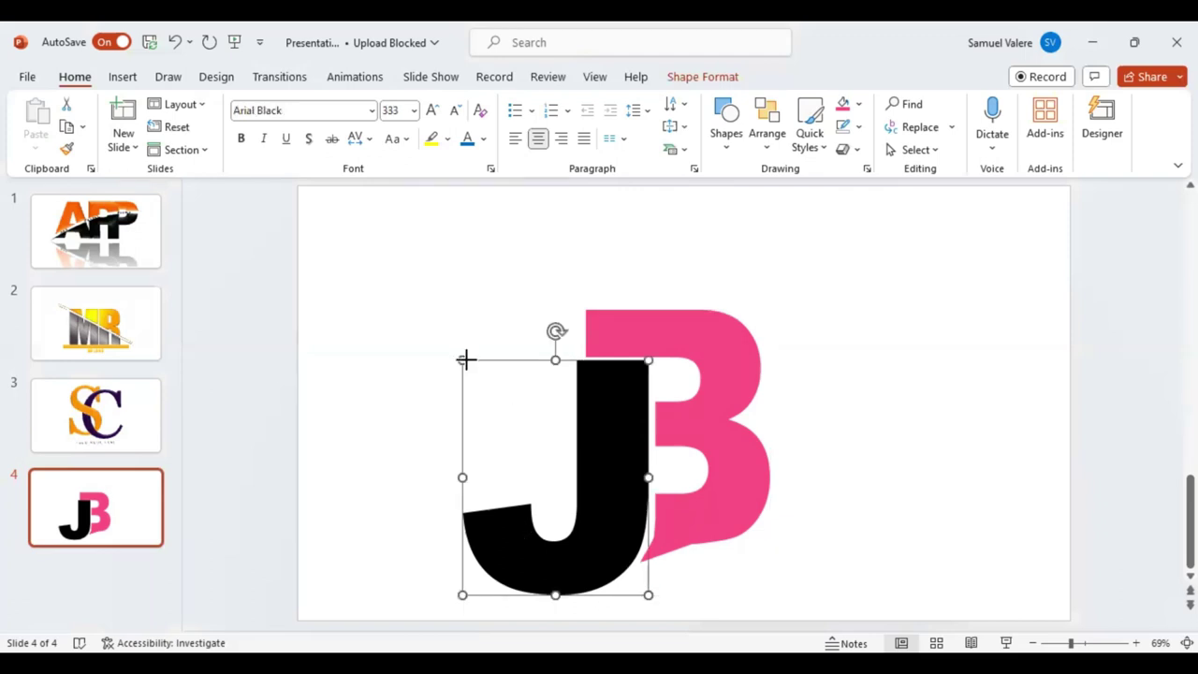
pyautogui.click(467, 360)
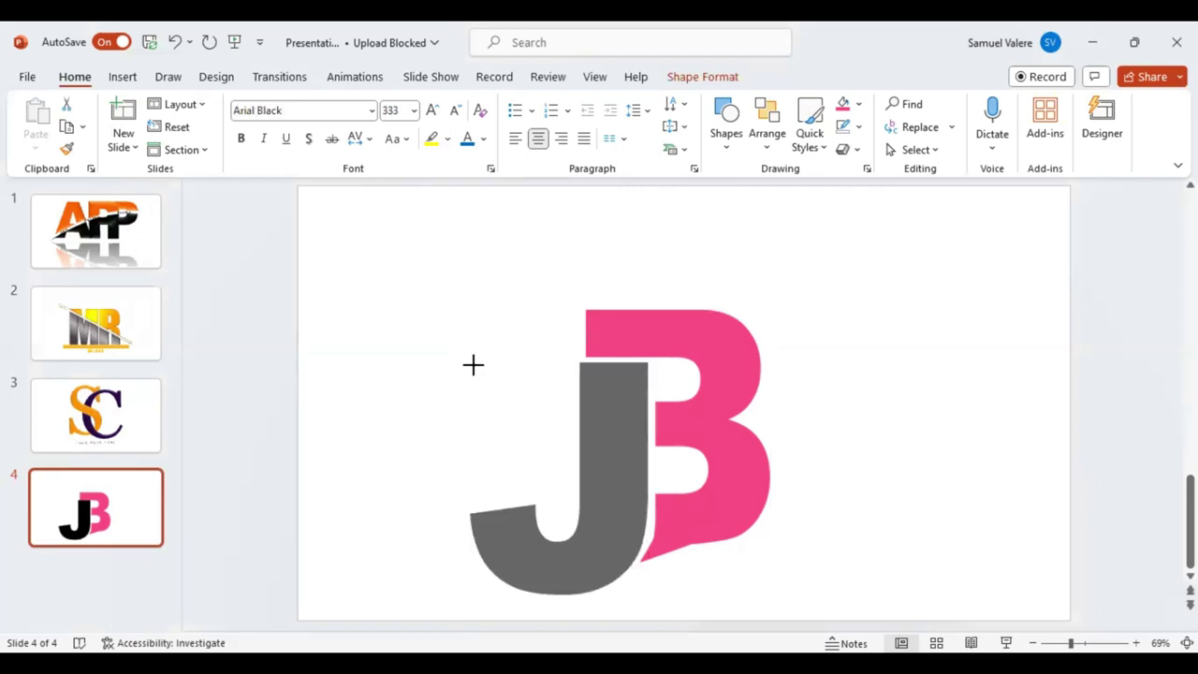
pyautogui.moveTo(475, 364); pyautogui.dragTo(479, 368)
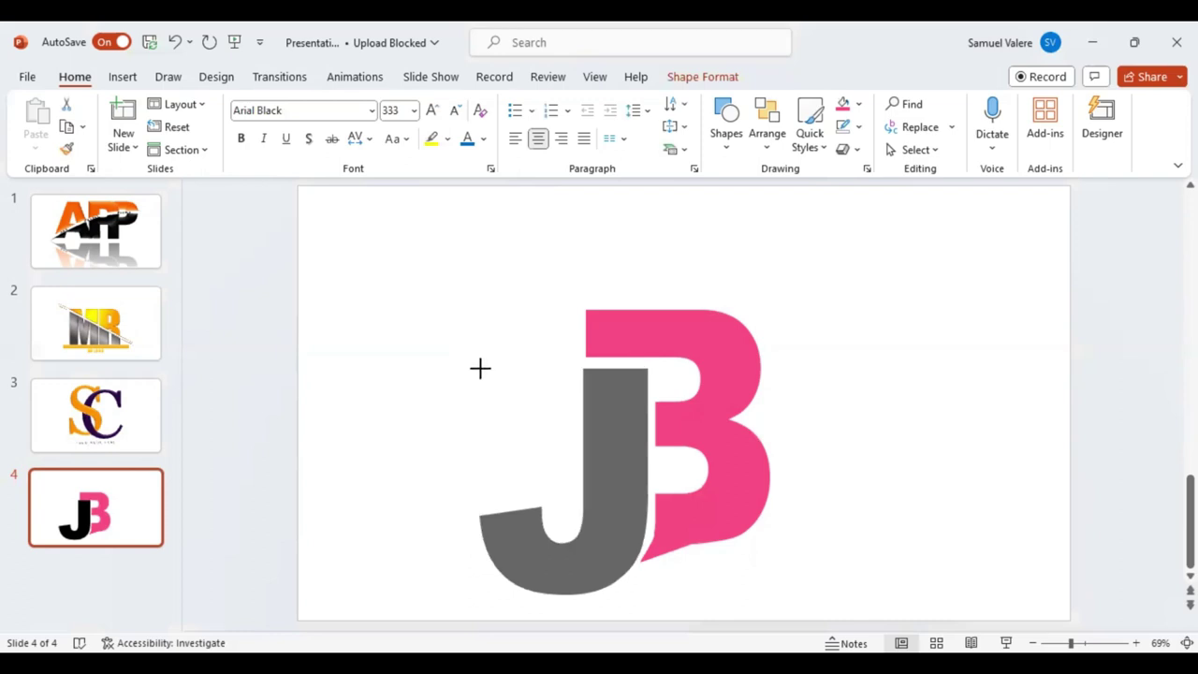
pyautogui.hotkey('ctrl', 'y')
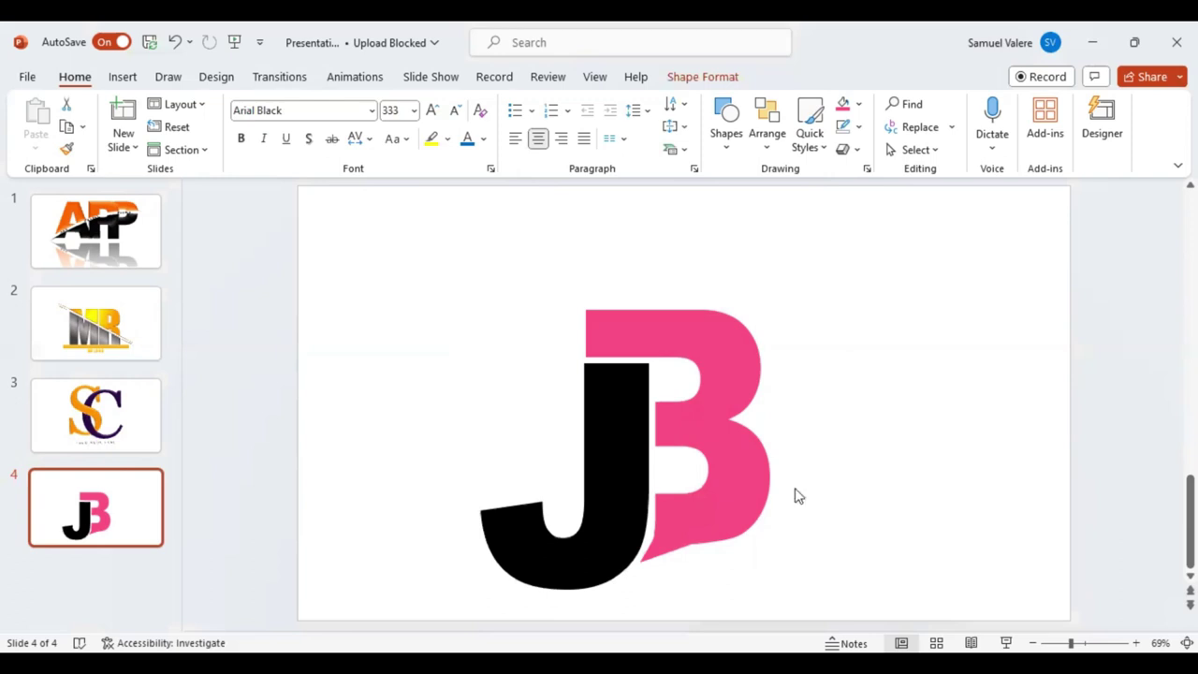
pyautogui.hotkey('ctrl', 'z')
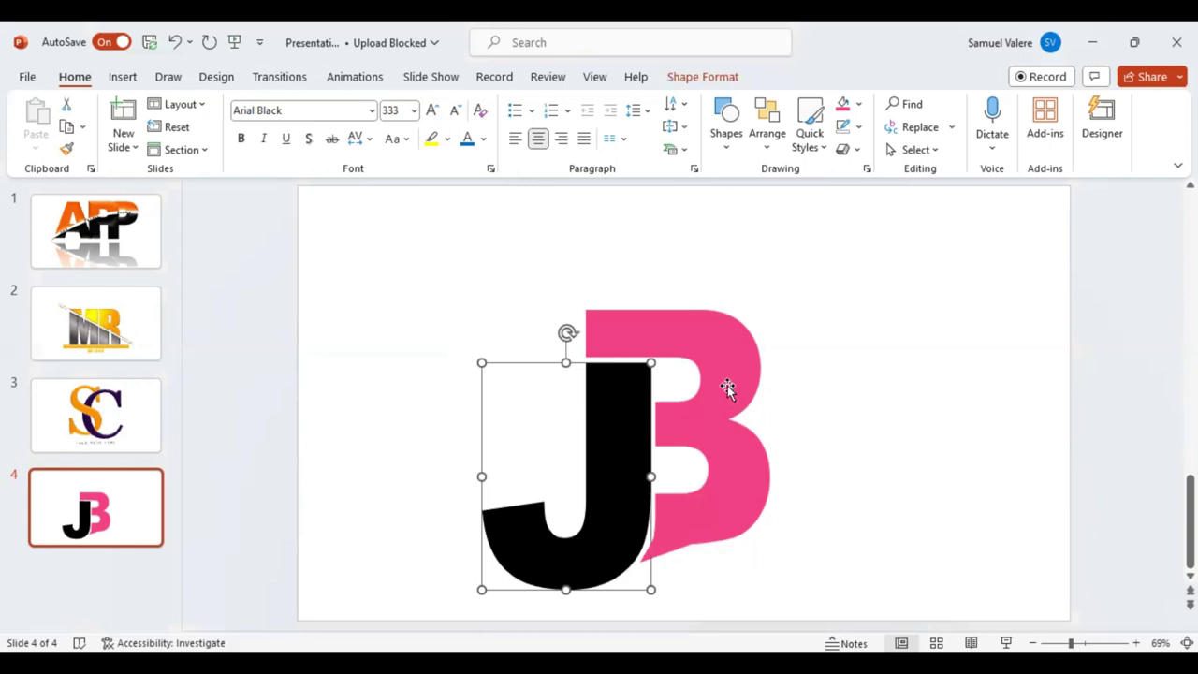
# Step: Apply a Shape Effects 3-D bevel preset to both the black J and pink B
pyautogui.hotkey('ctrl', 'a')
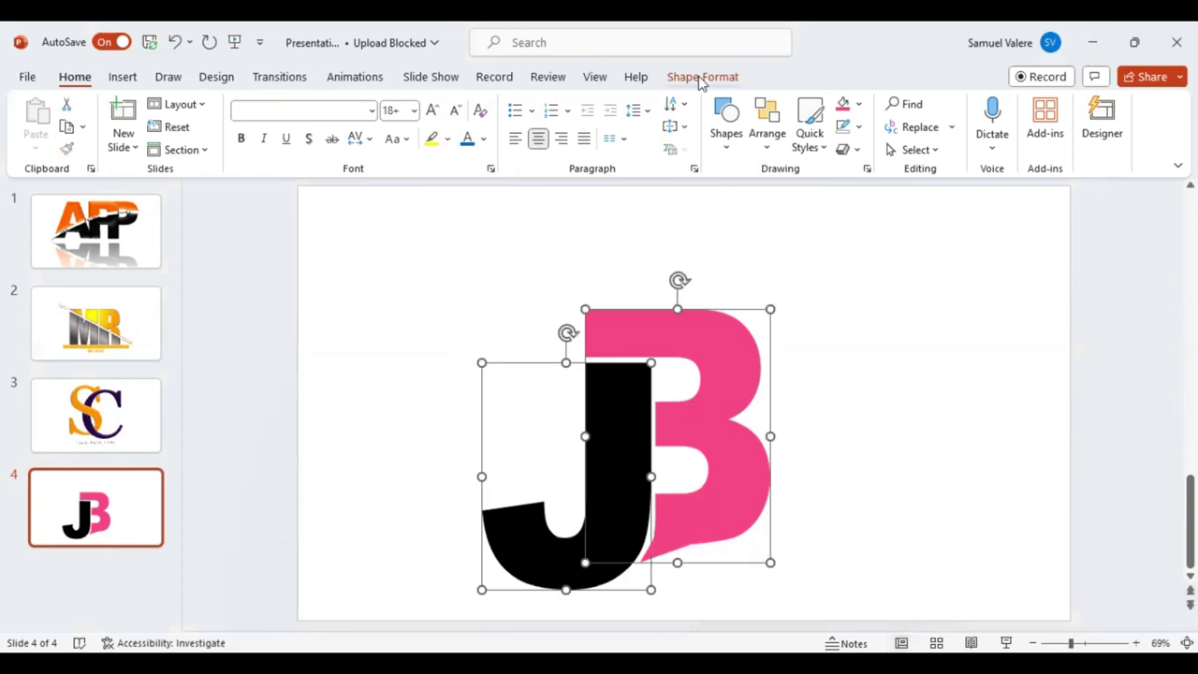
pyautogui.click(701, 81)
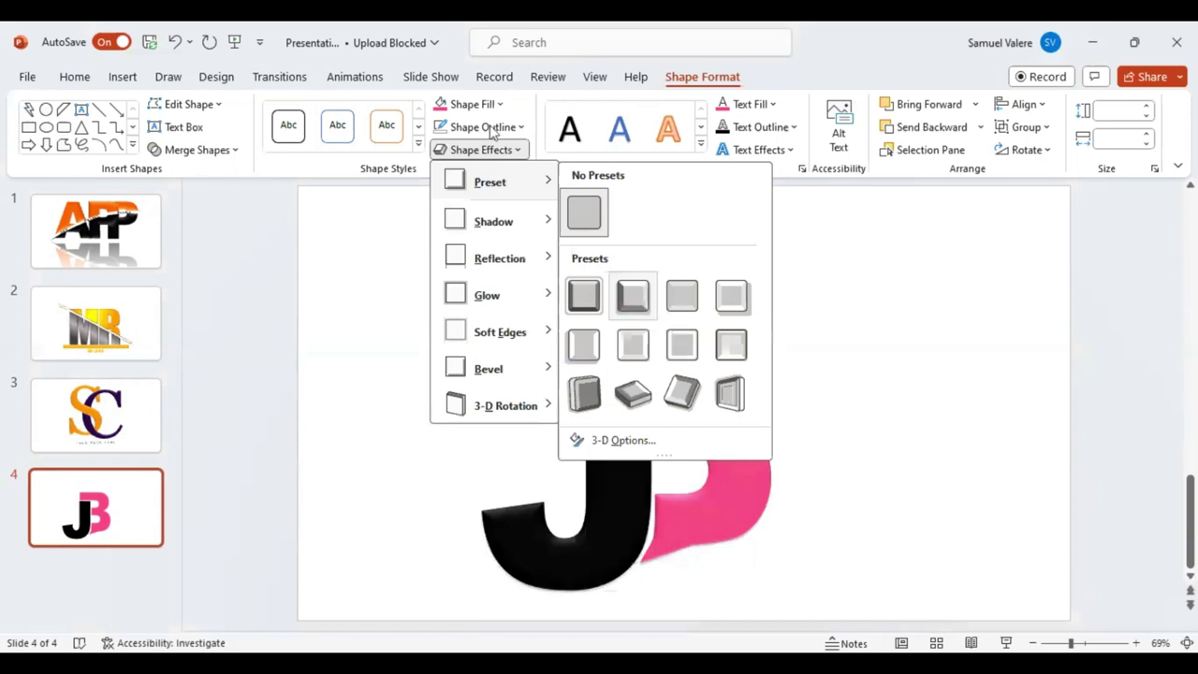
pyautogui.press('Escape')
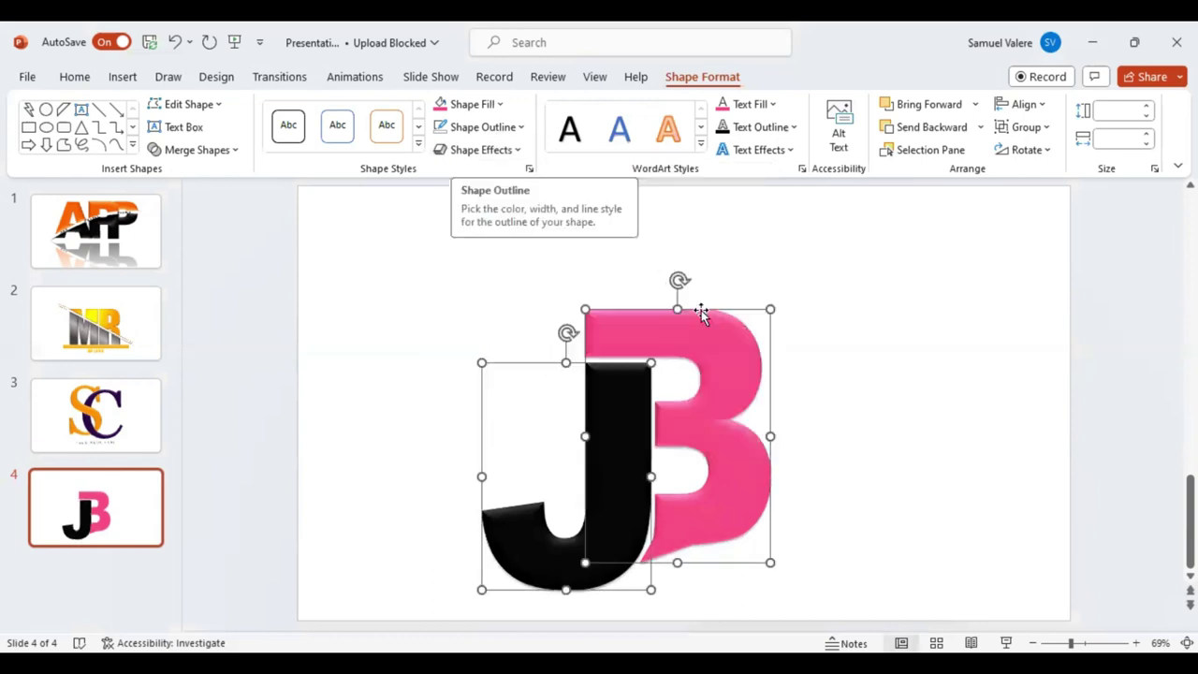
pyautogui.click(687, 412)
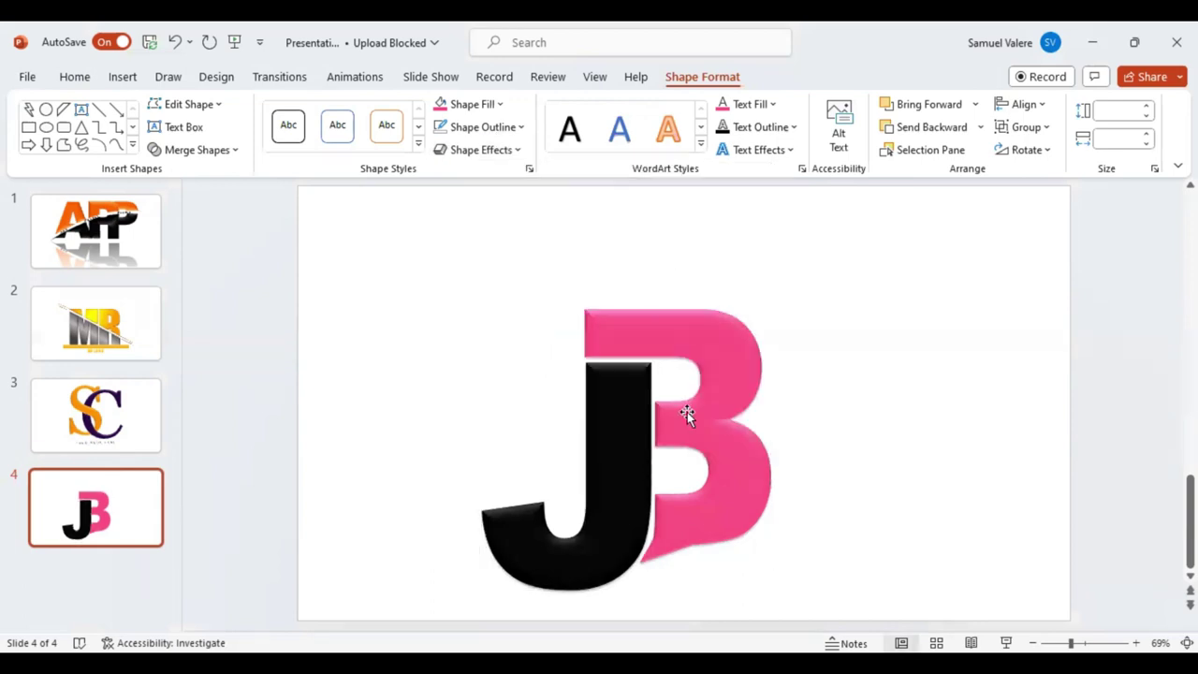
# Step: Give both letters a 30×6 pt top bevel and a 25×30 pt bottom bevel
pyautogui.click(611, 419)
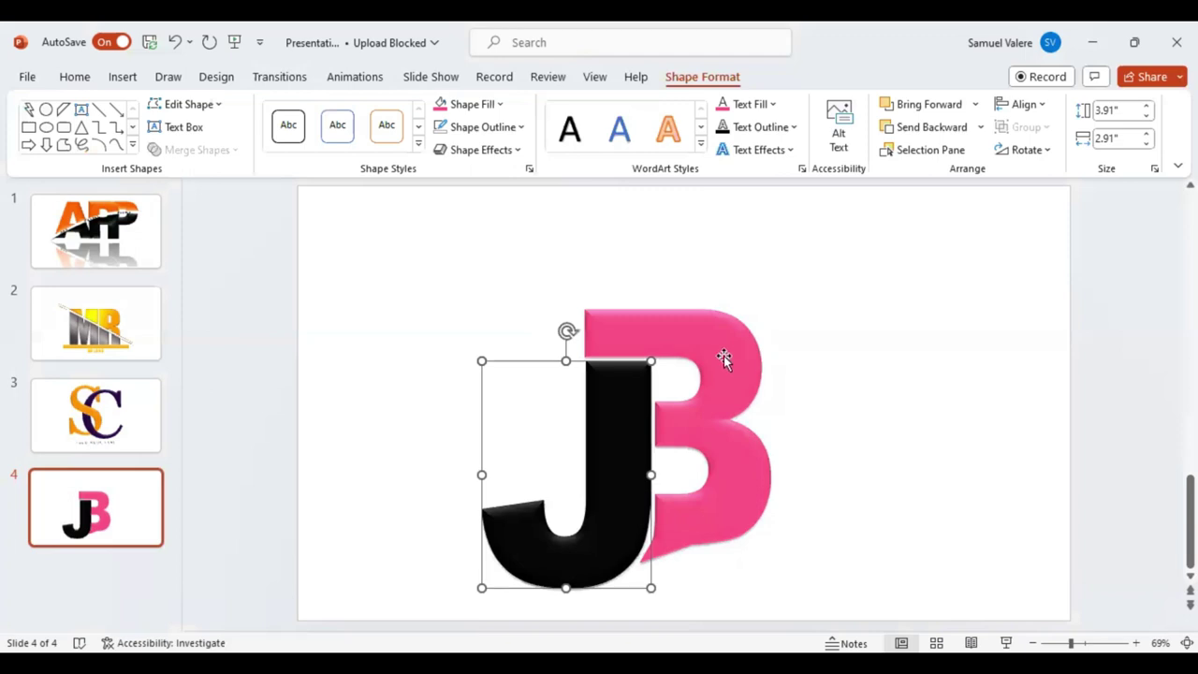
pyautogui.hotkey('ctrl', 'a')
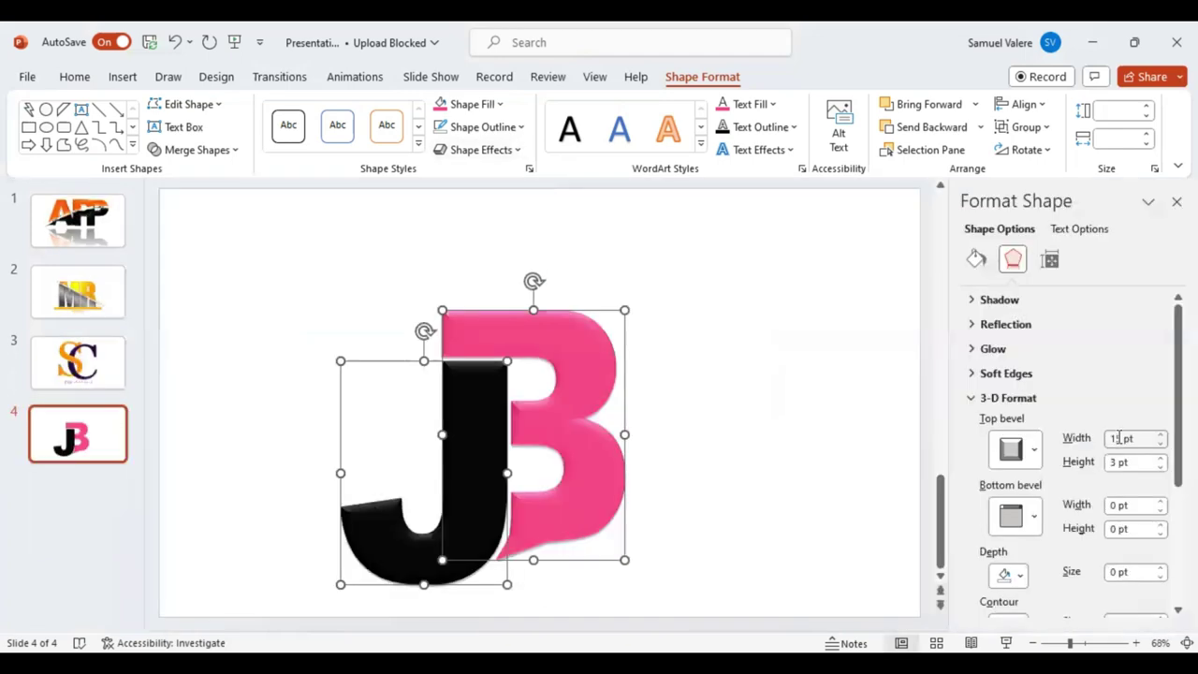
pyautogui.moveTo(1119, 438); pyautogui.dragTo(1109, 444)
pyautogui.write('30')
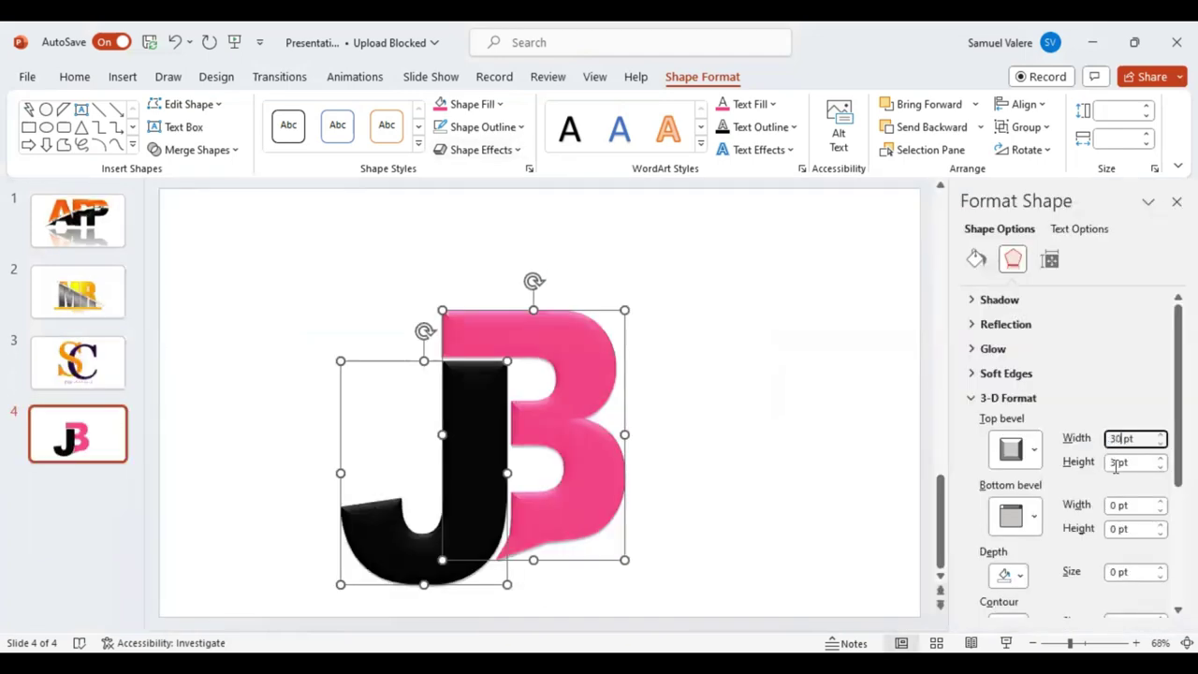
pyautogui.doubleClick(1115, 463)
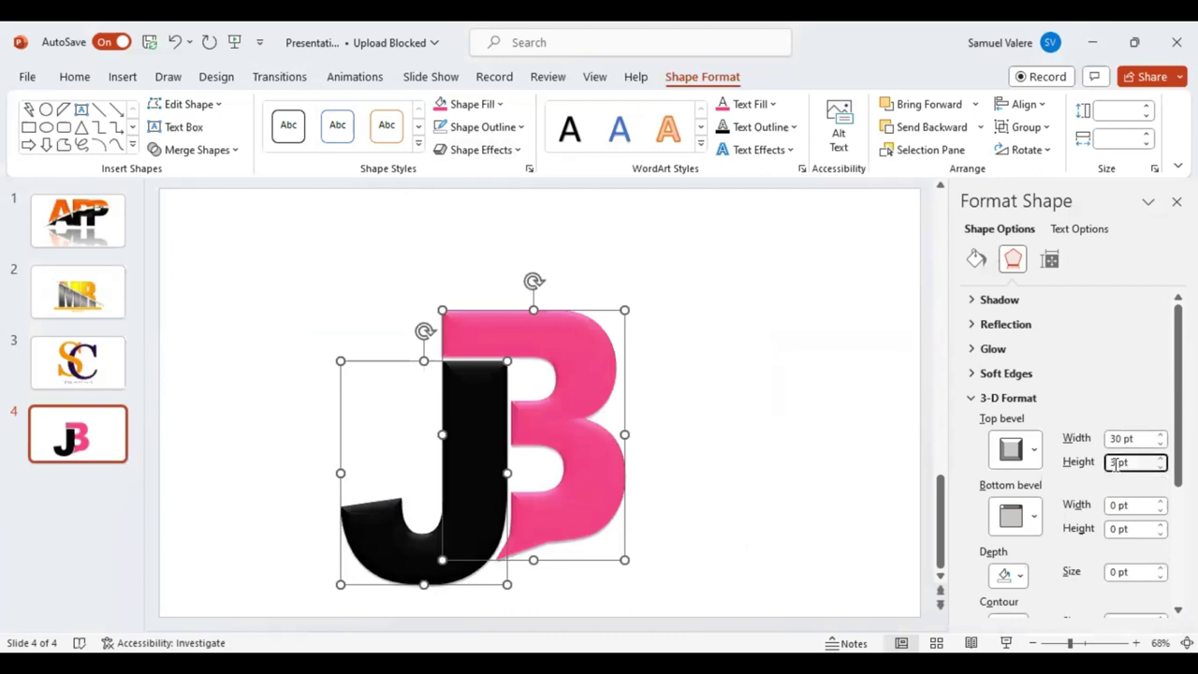
pyautogui.write('6')
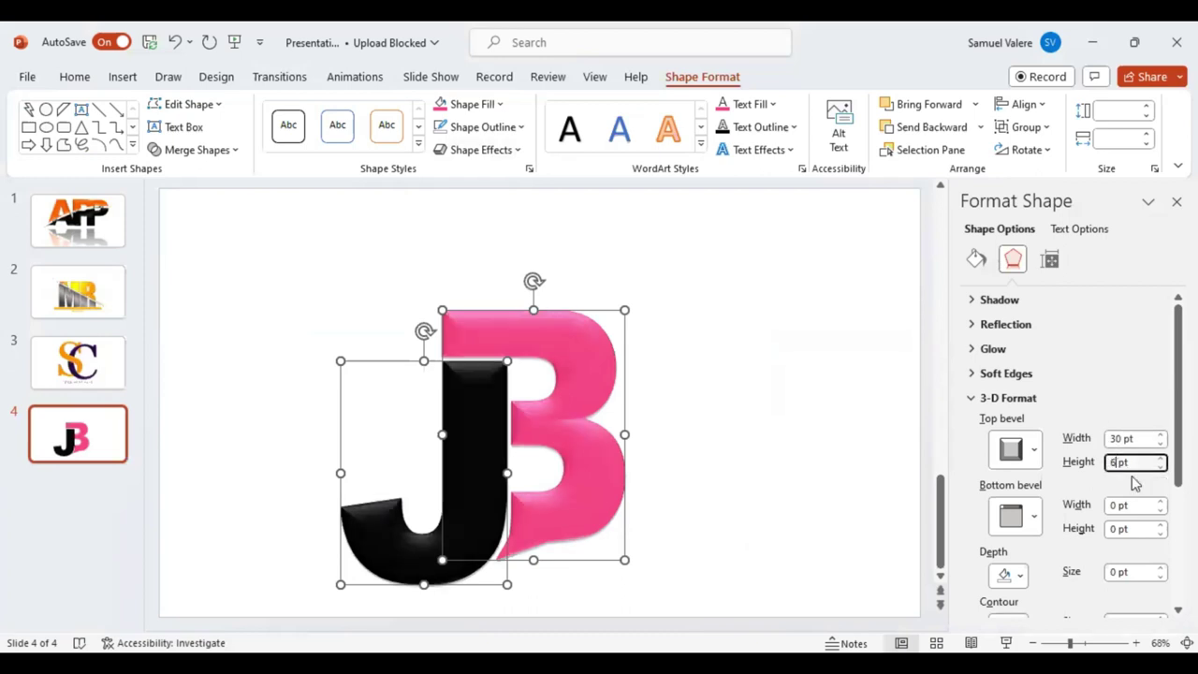
pyautogui.scroll(-1, 1136, 483)
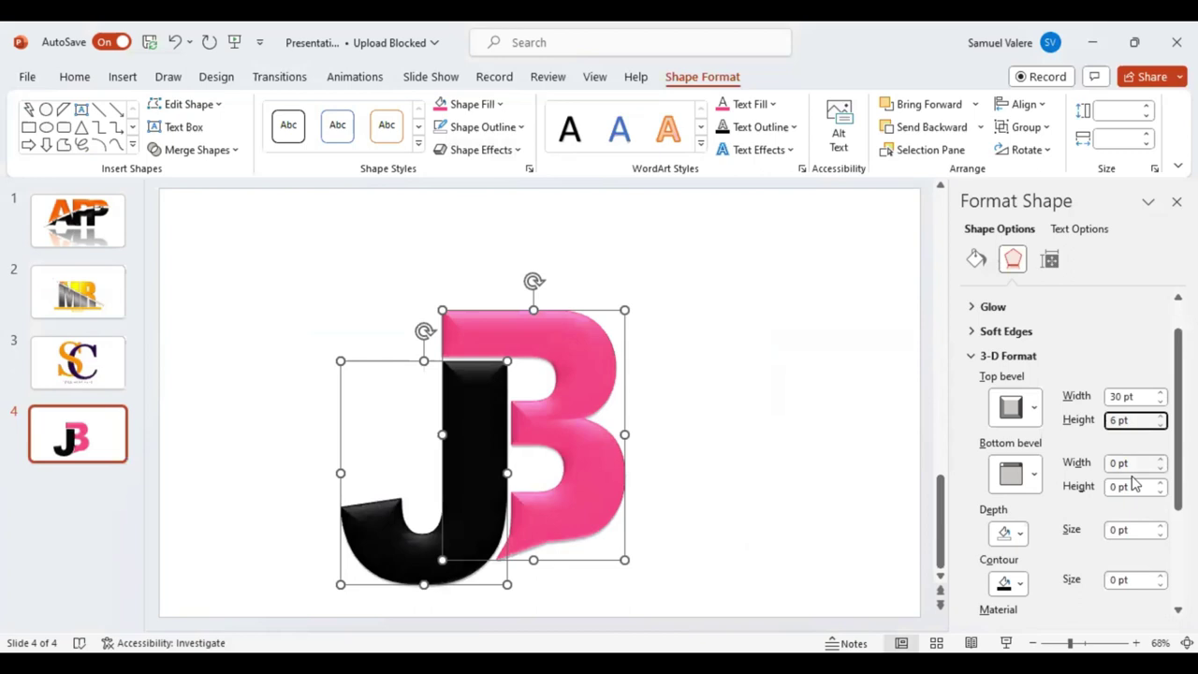
pyautogui.click(1114, 464)
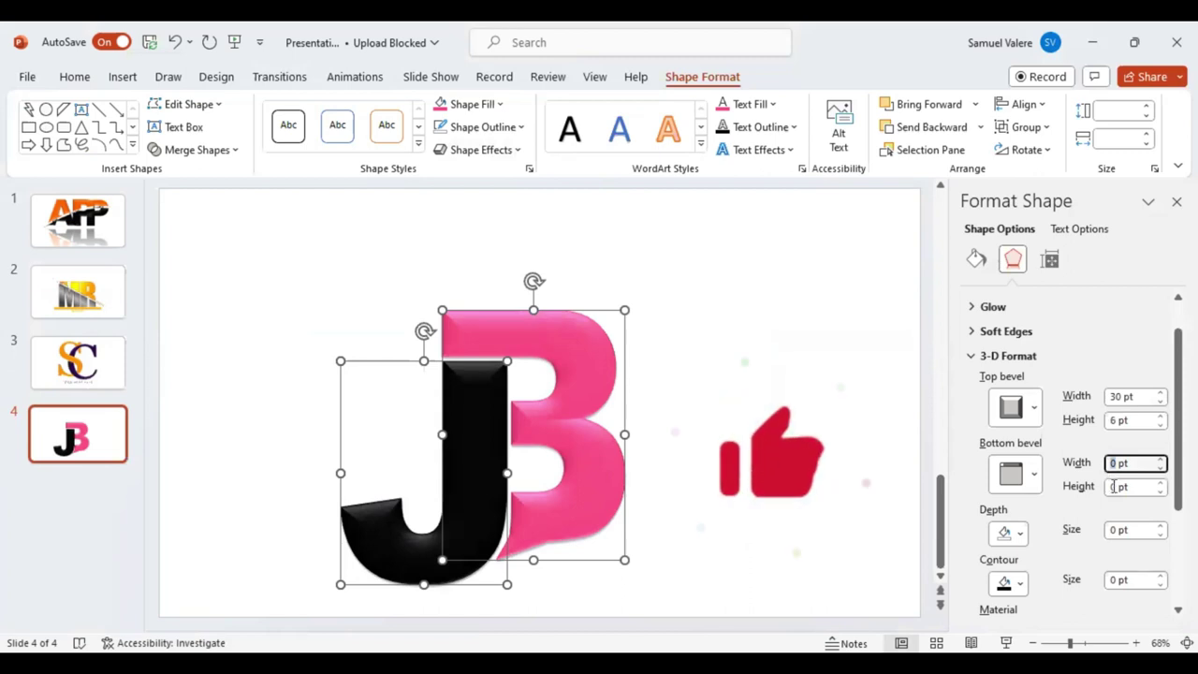
pyautogui.write('25')
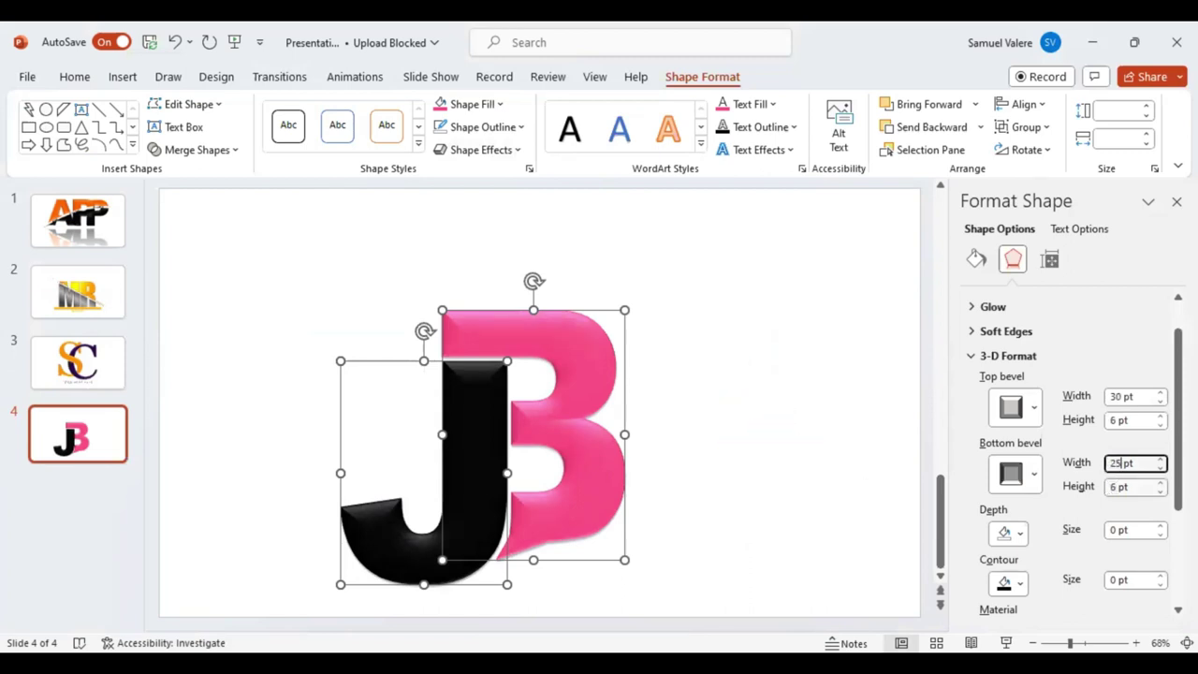
pyautogui.press('Tab')
pyautogui.write('30')
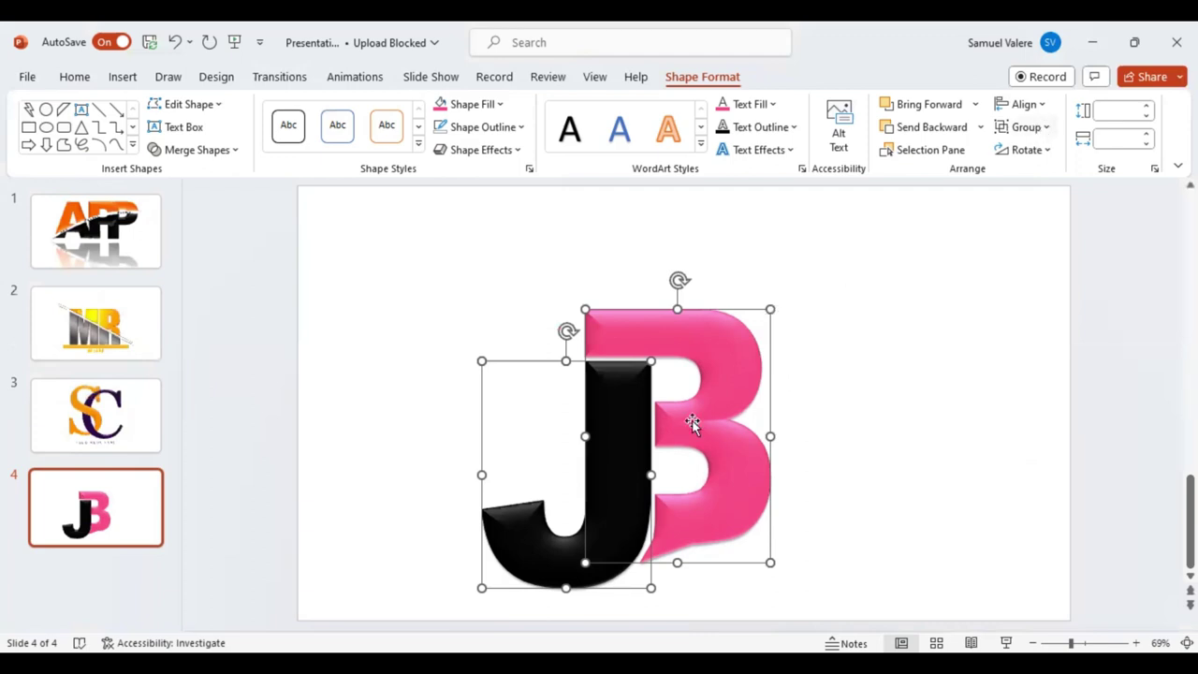
# Step: Move the JB letters higher and draw a text box below them
pyautogui.moveTo(692, 423); pyautogui.dragTo(682, 321)
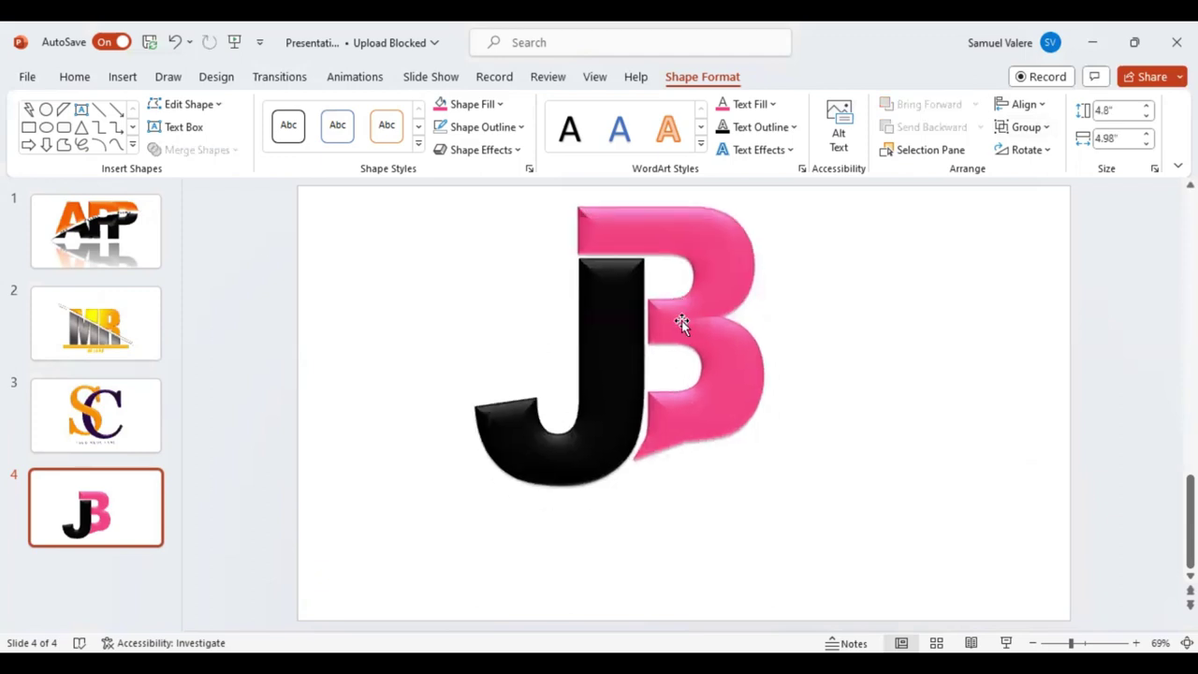
pyautogui.click(185, 131)
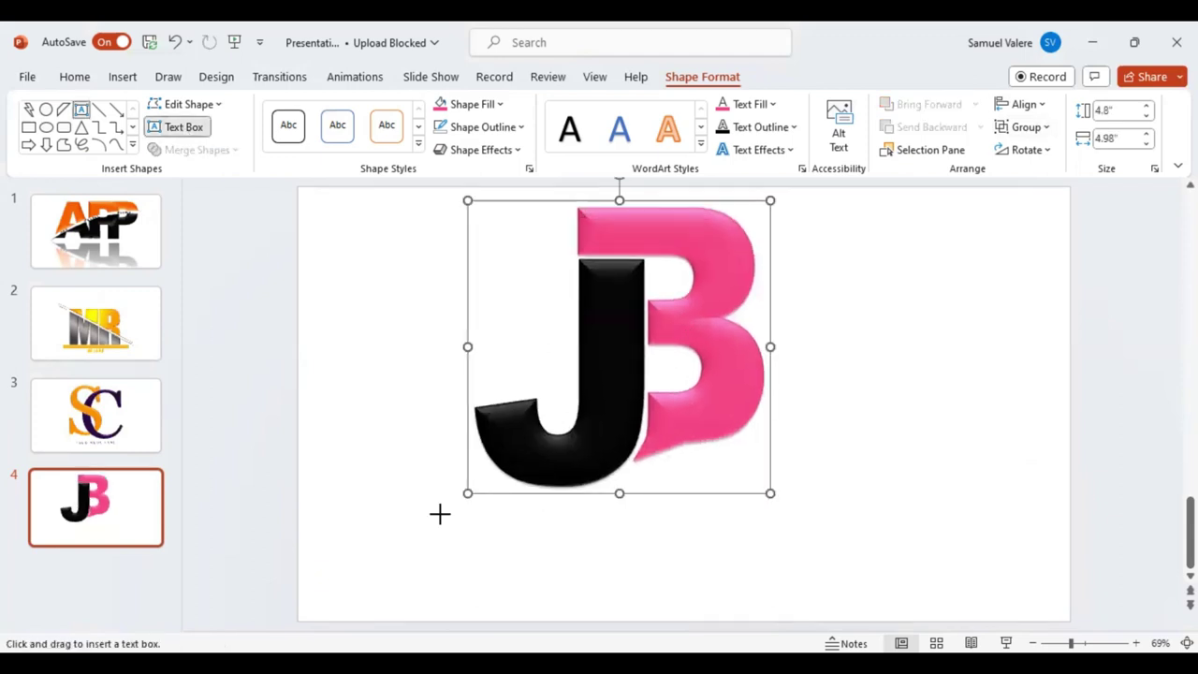
pyautogui.moveTo(440, 516); pyautogui.dragTo(803, 549)
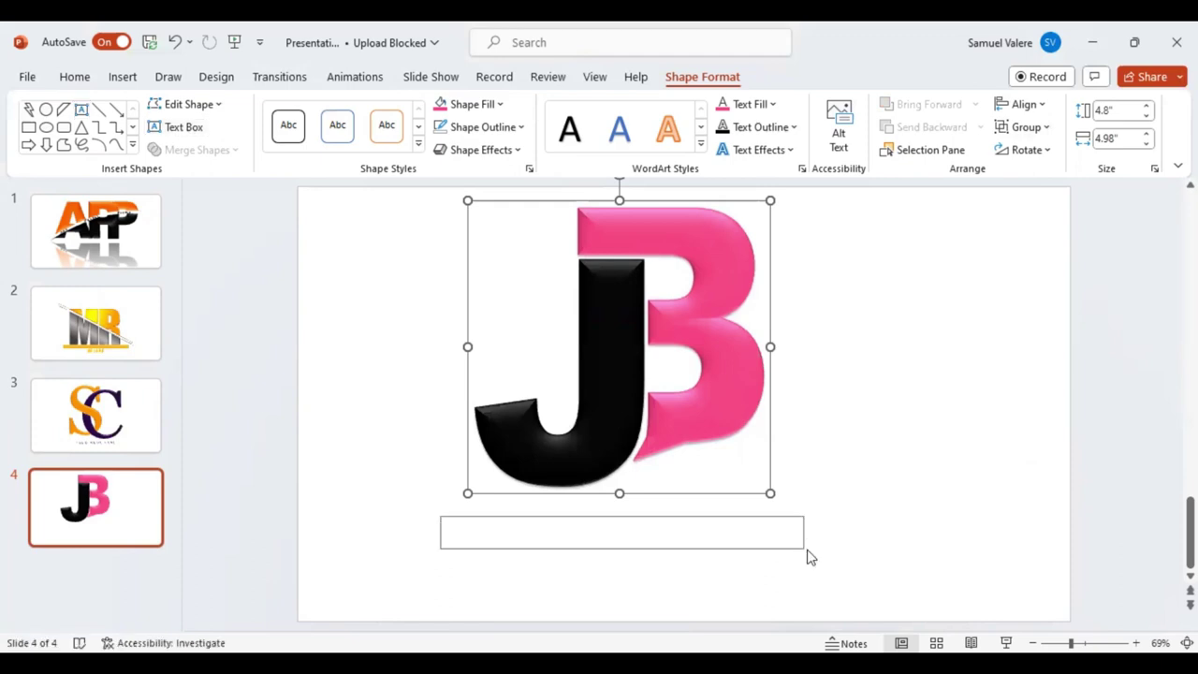
# Step: Type 'JB LOGO' in the new text box and select the text
pyautogui.click(596, 527)
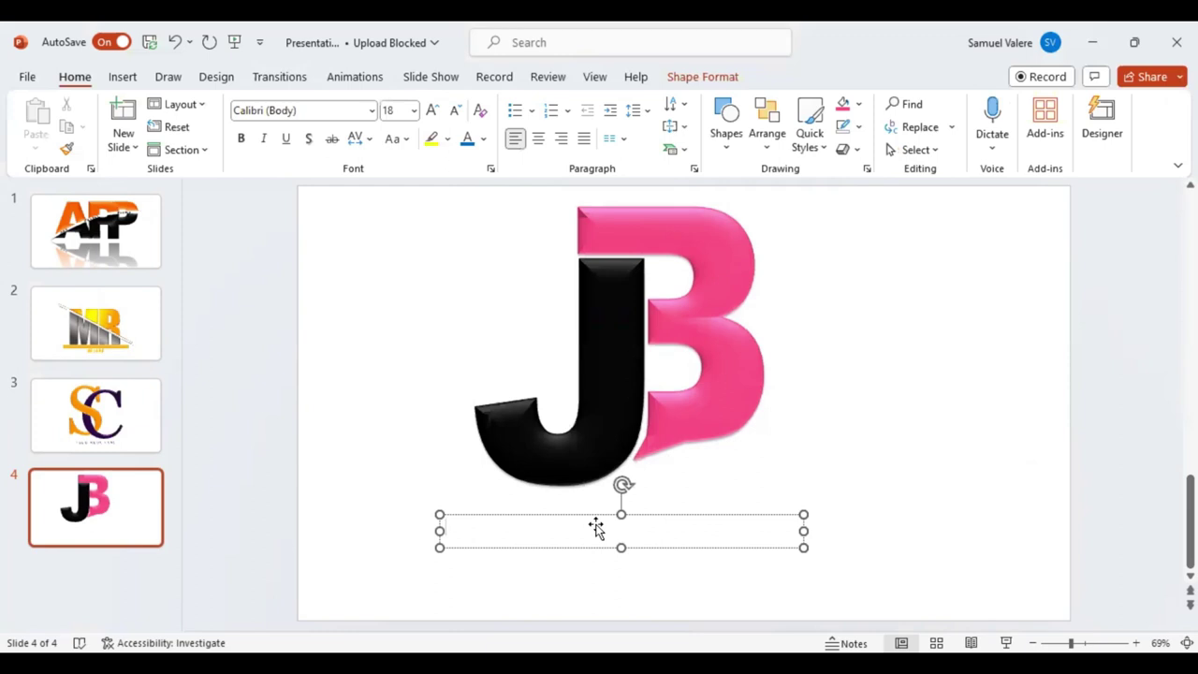
pyautogui.press('Delete')
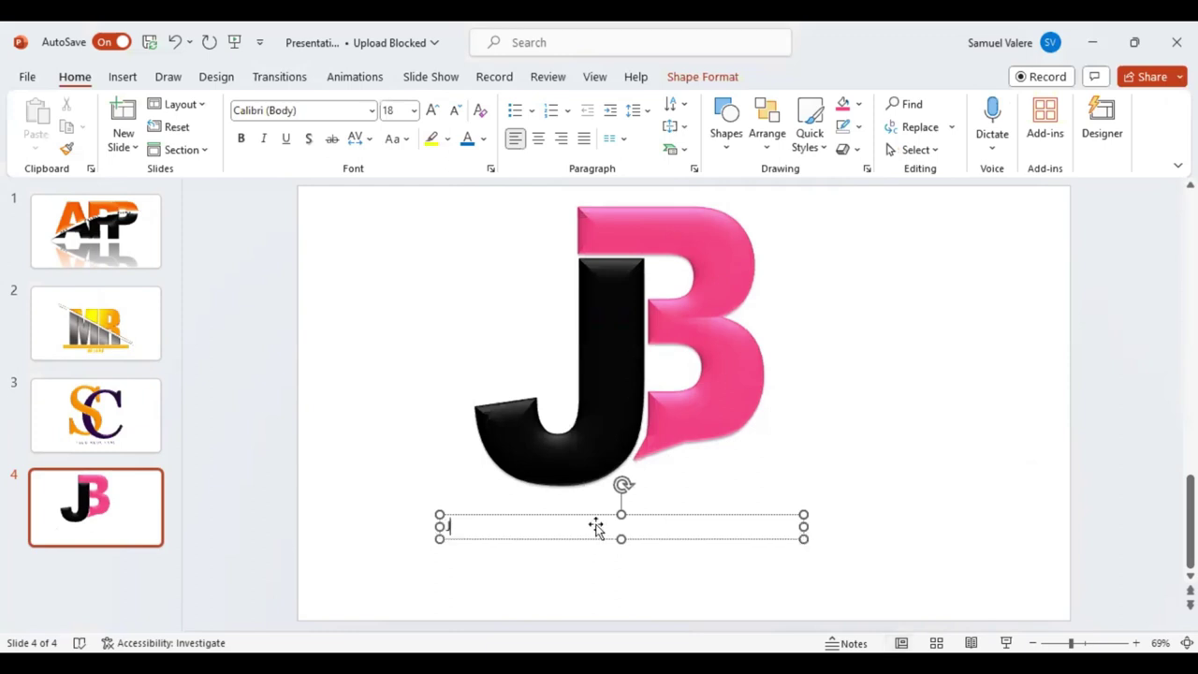
pyautogui.write('JB')
pyautogui.write(' LOGO')
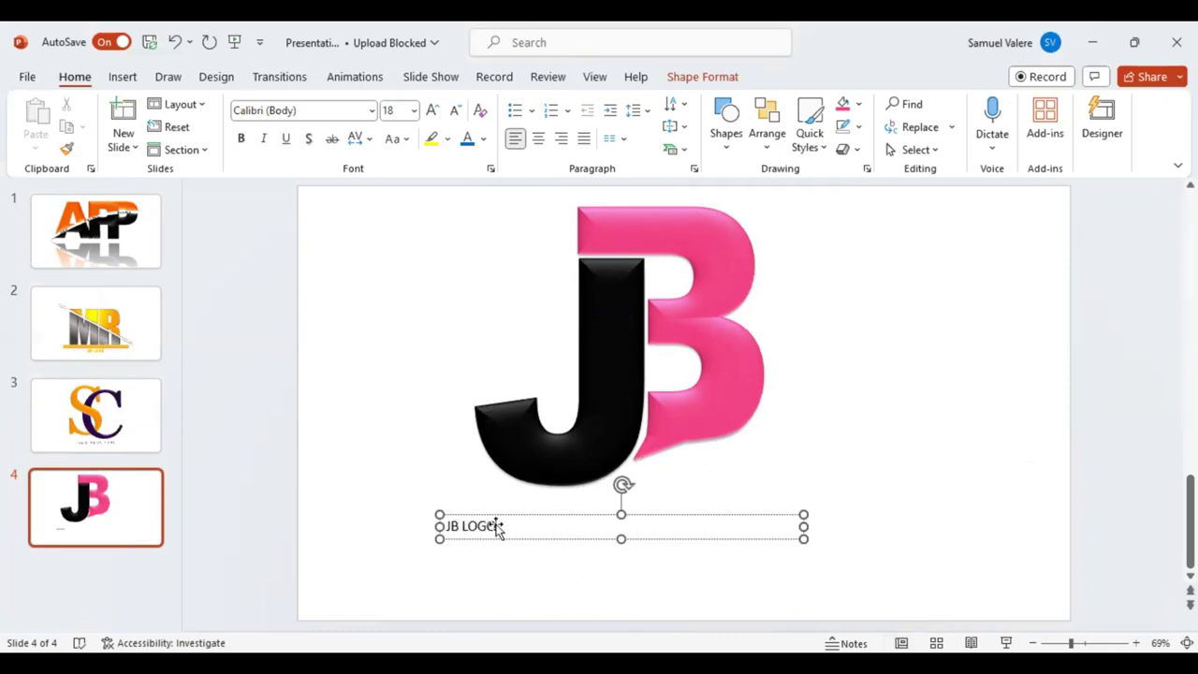
pyautogui.moveTo(497, 526); pyautogui.dragTo(440, 526)
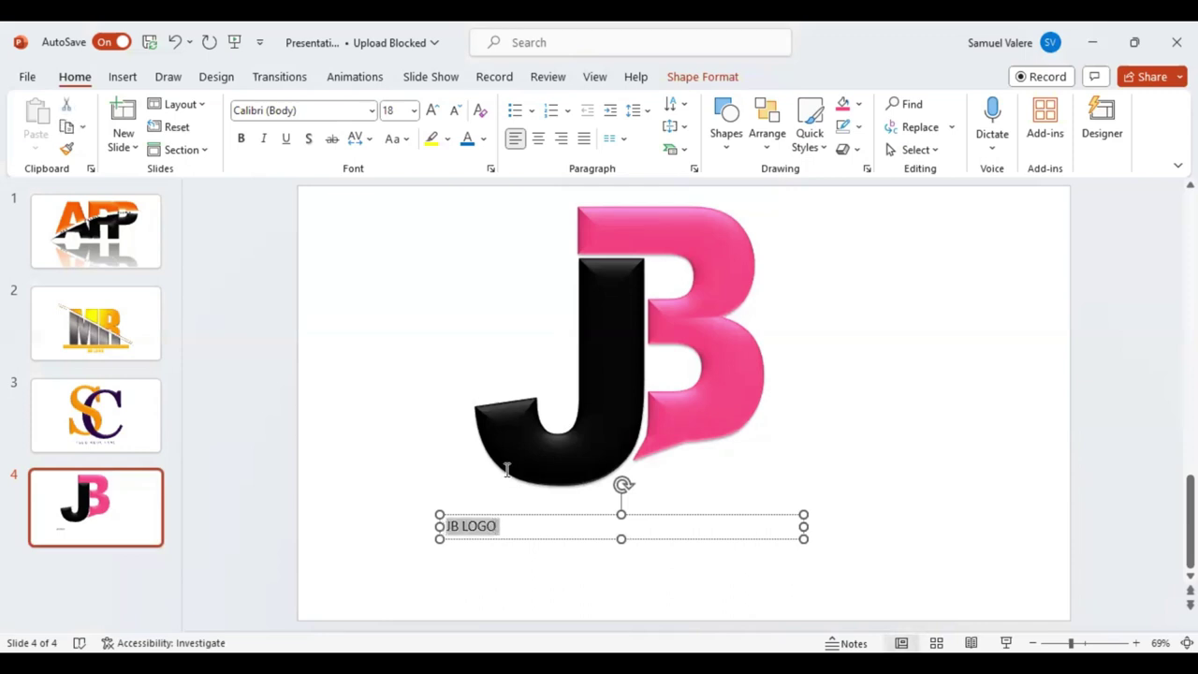
pyautogui.moveTo(508, 470)
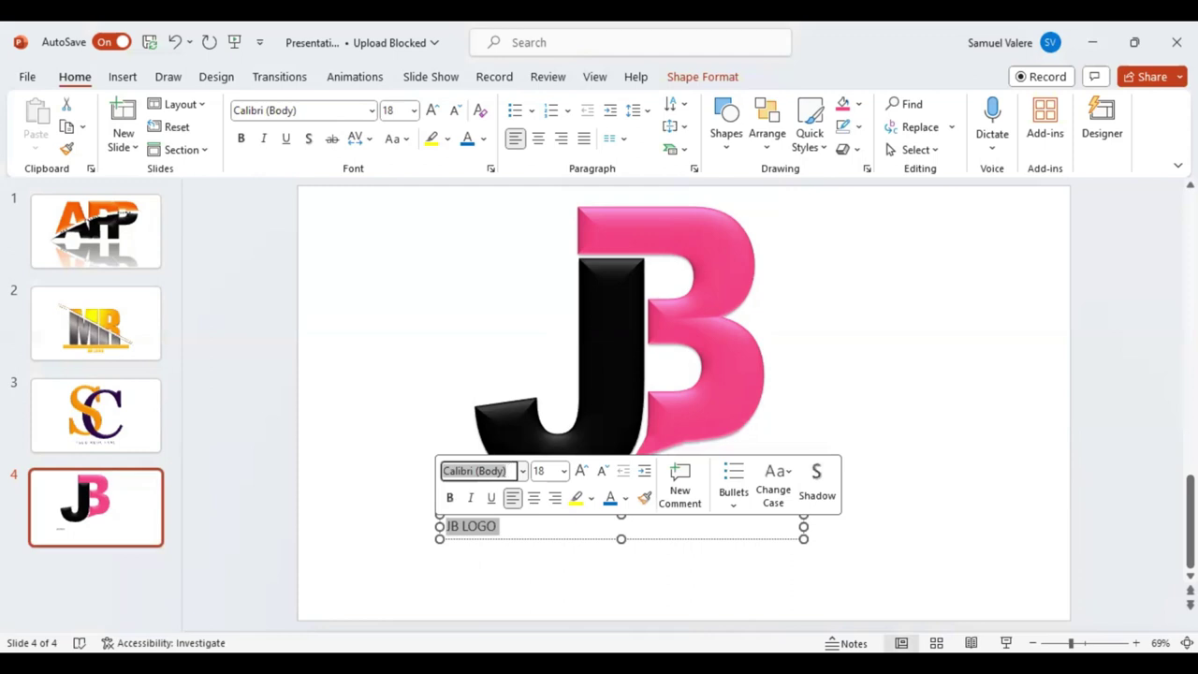
# Step: Format the caption as centred Arial Black at 24 pt with Very Loose character spacing
pyautogui.write('Arial Black')
pyautogui.press('Return')
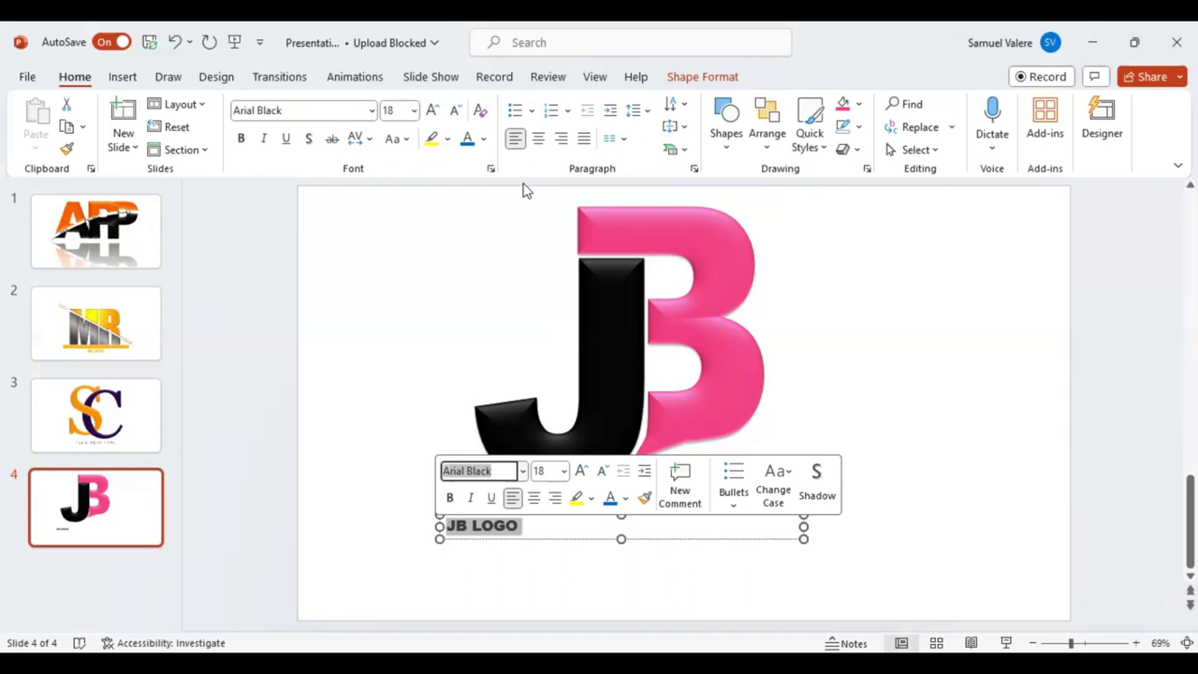
pyautogui.click(539, 138)
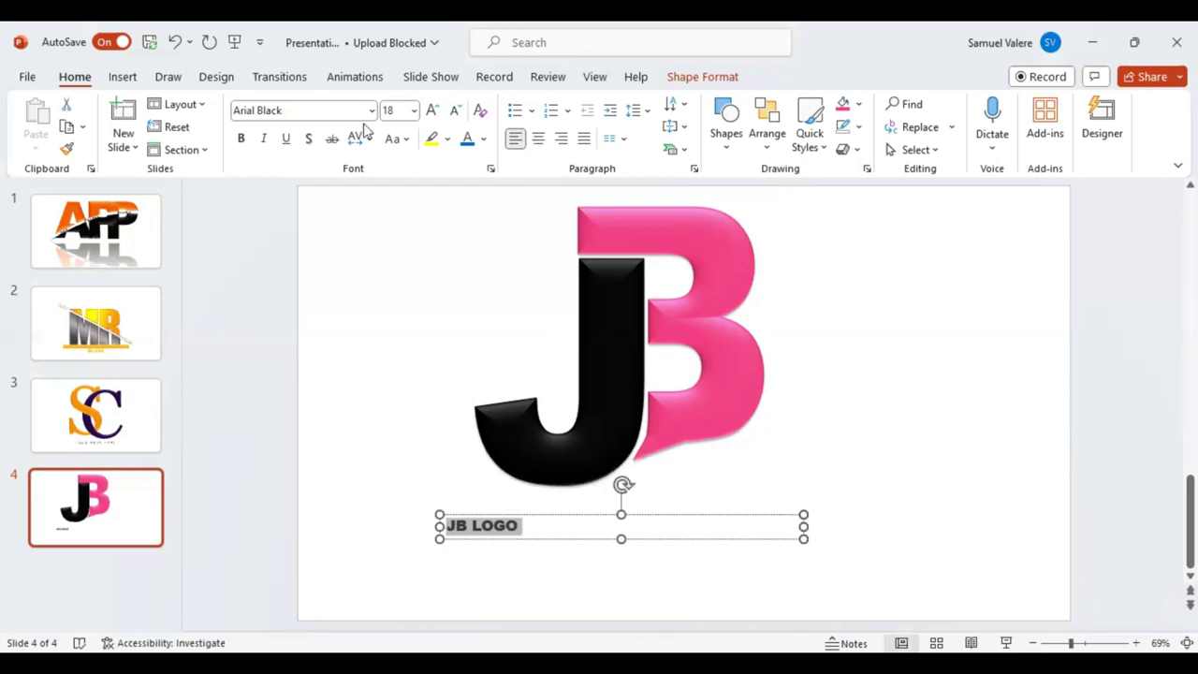
pyautogui.click(434, 111)
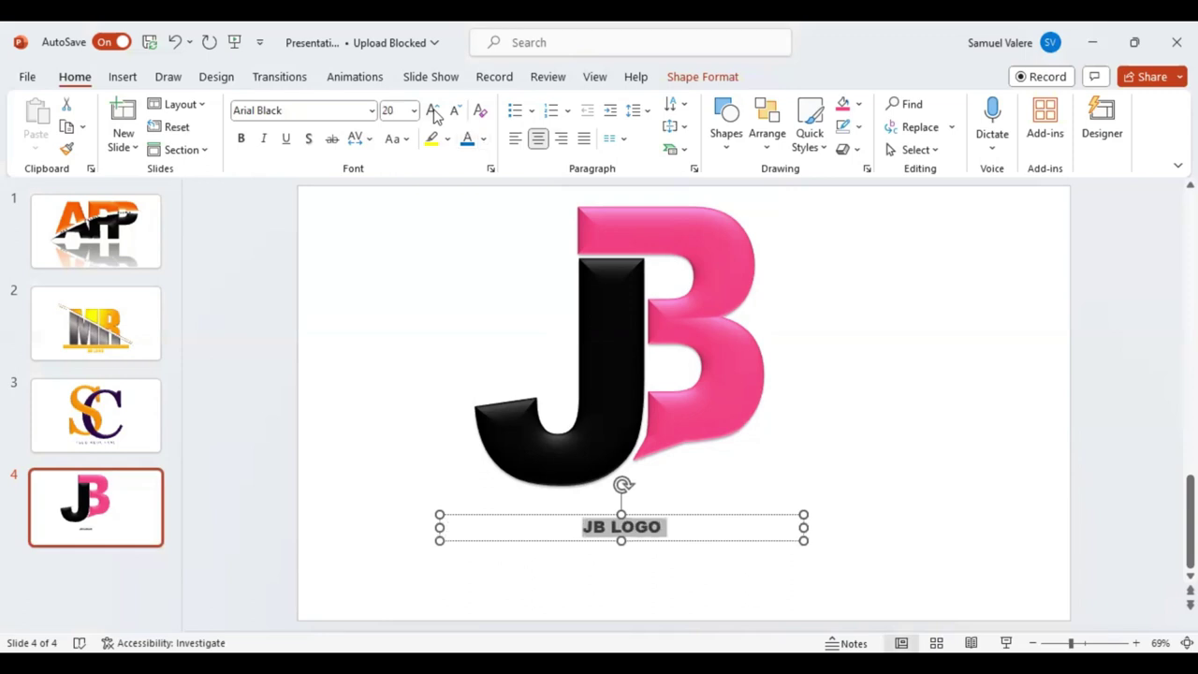
pyautogui.click(369, 140)
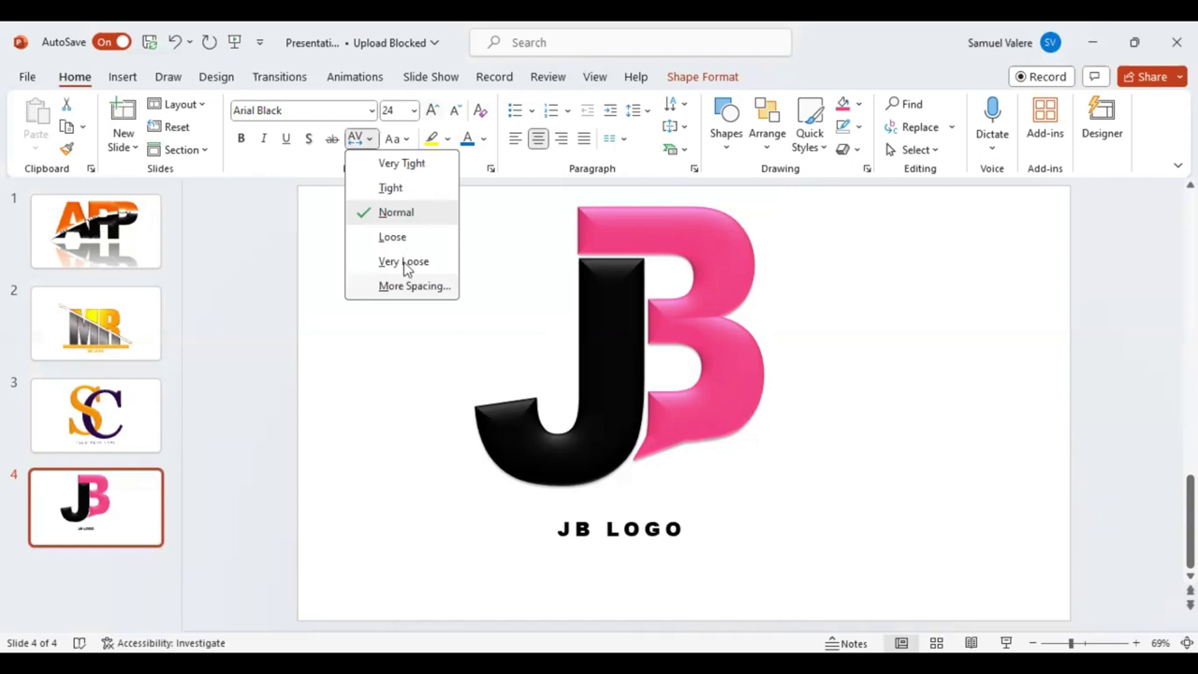
pyautogui.click(666, 548)
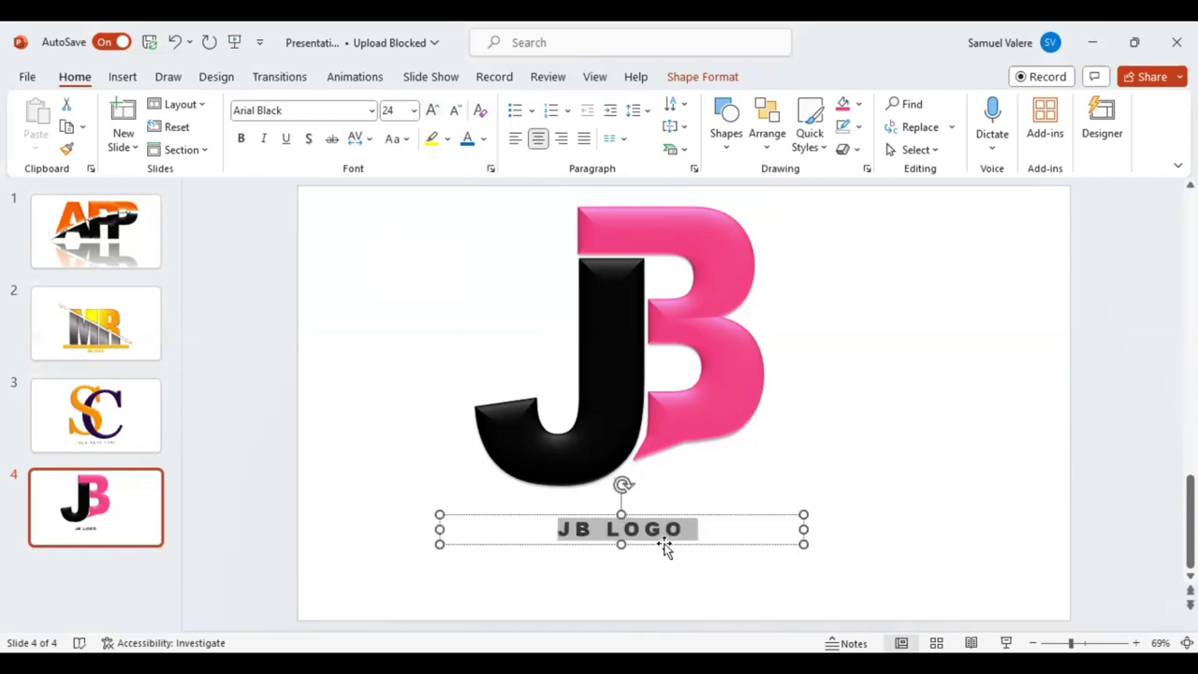
pyautogui.click(664, 544)
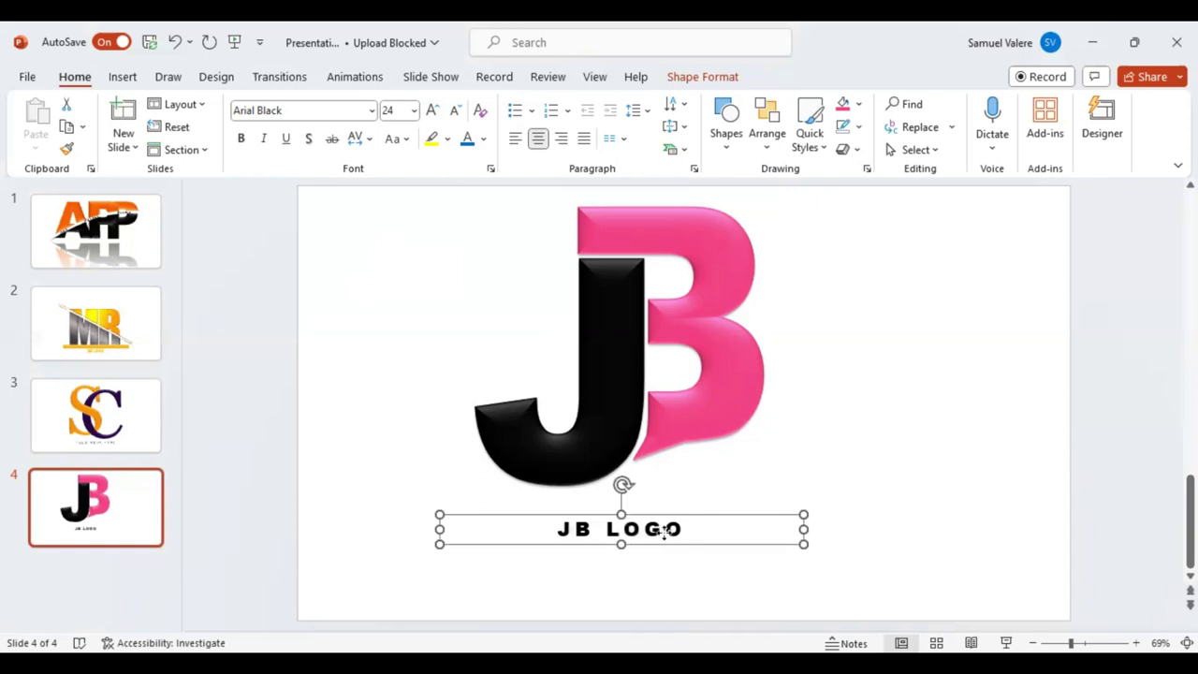
# Step: Move the caption up just beneath the monogram and select the caption and monogram together
pyautogui.moveTo(664, 530)
pyautogui.mouseDown()
pyautogui.moveTo(661, 521)
pyautogui.moveTo(679, 523)
pyautogui.mouseUp()
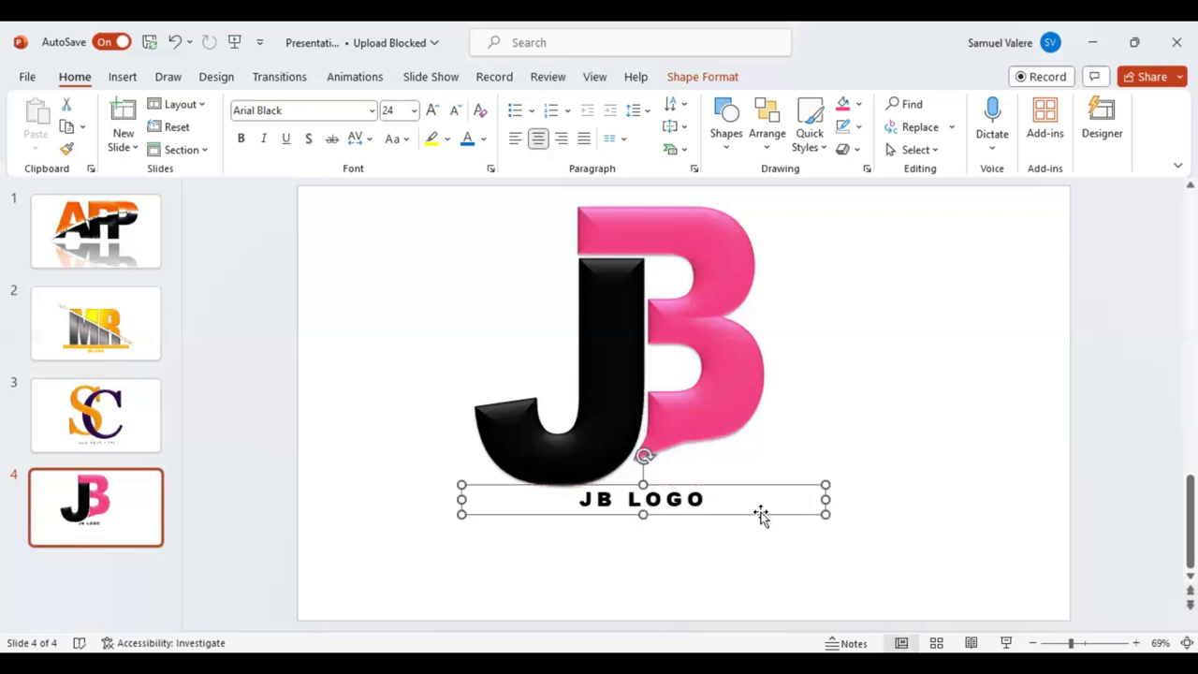
pyautogui.press('Escape')
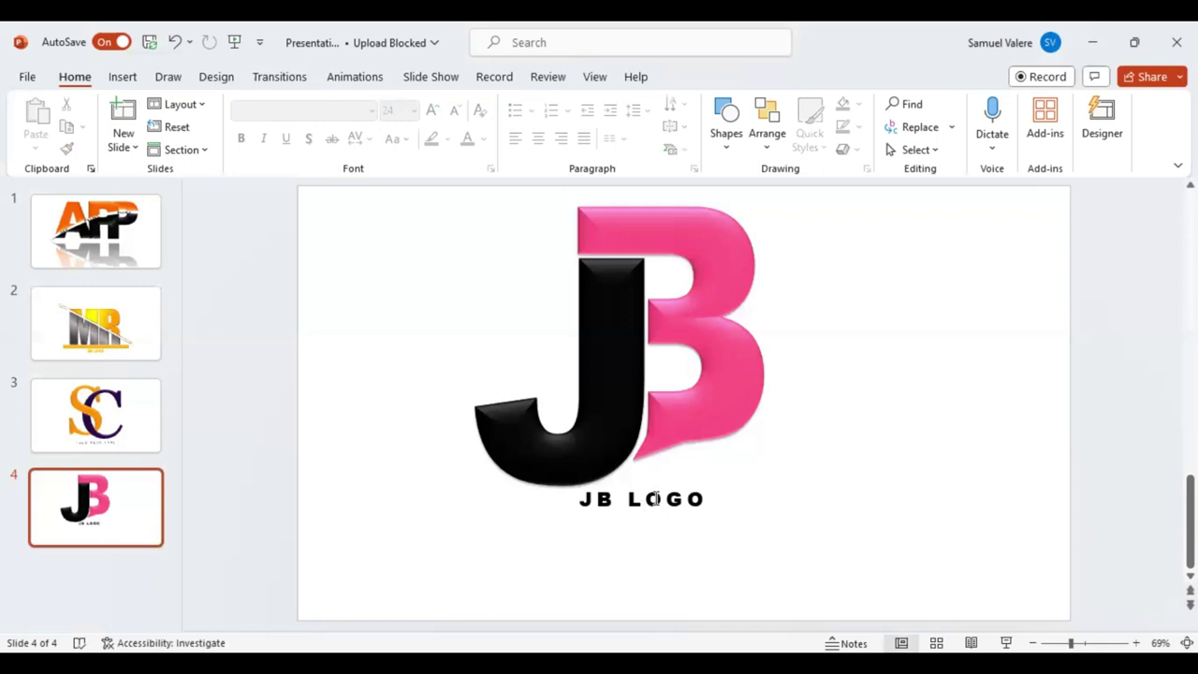
pyautogui.press('Tab')
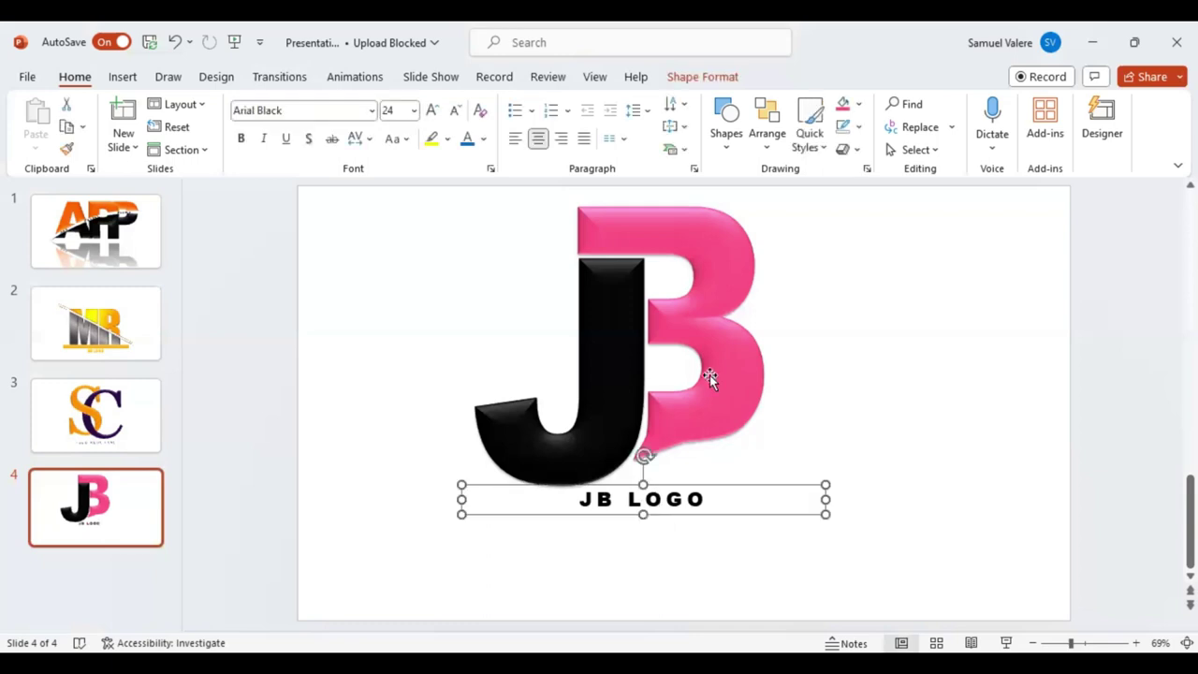
pyautogui.keyDown('shift'); pyautogui.click(709, 374); pyautogui.keyUp('shift')
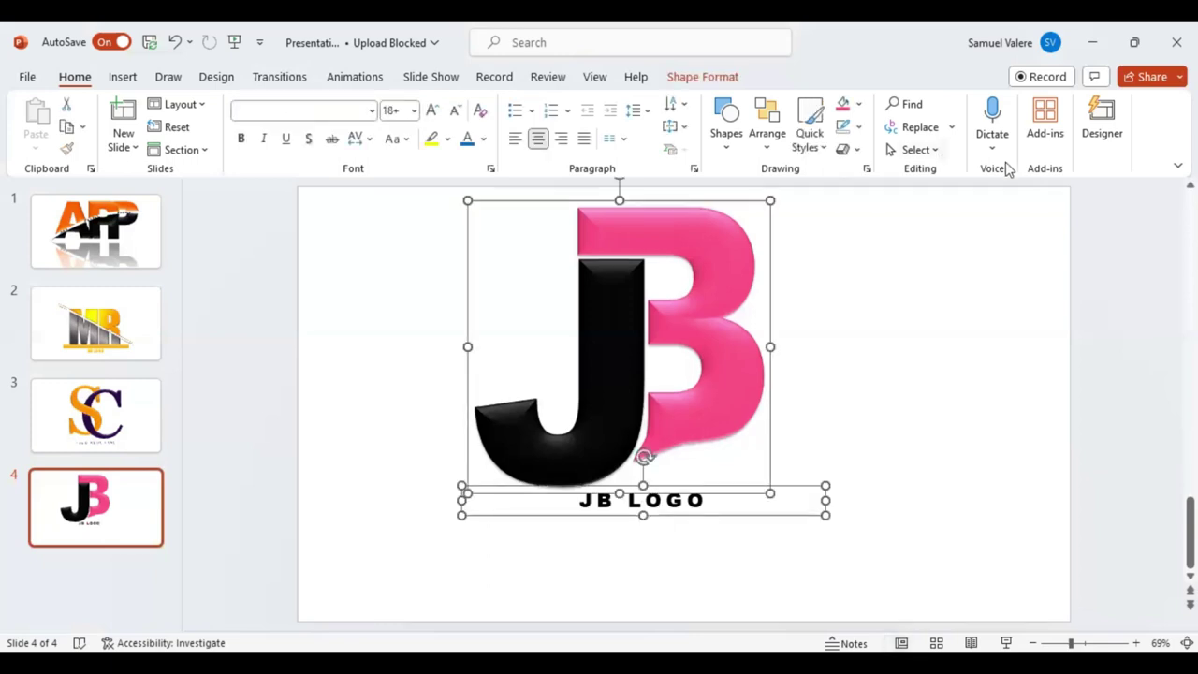
pyautogui.click(693, 79)
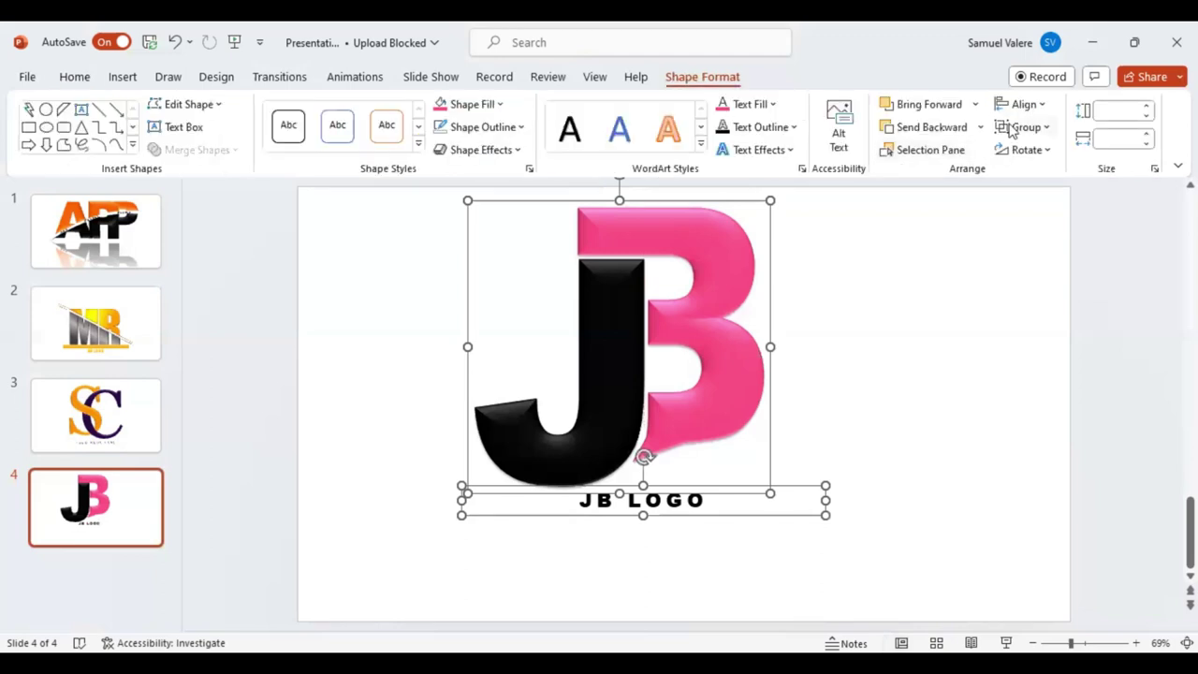